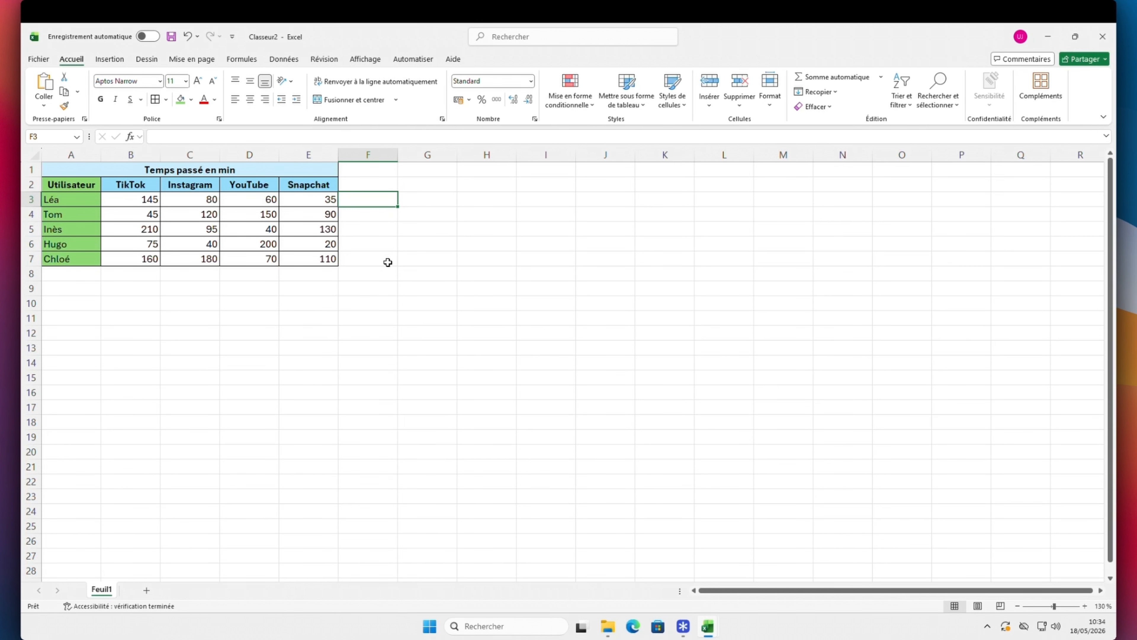
Step: Start an SI formula in cell F3, beside the first user's row
left_click(140, 209)
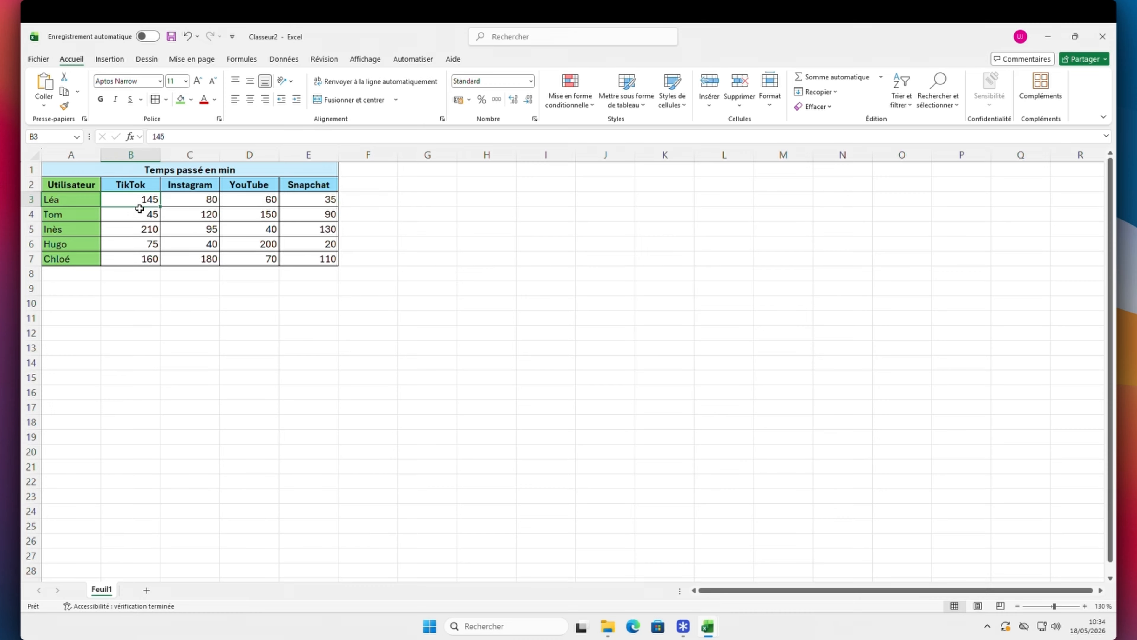
left_click_drag(140, 208, 137, 257)
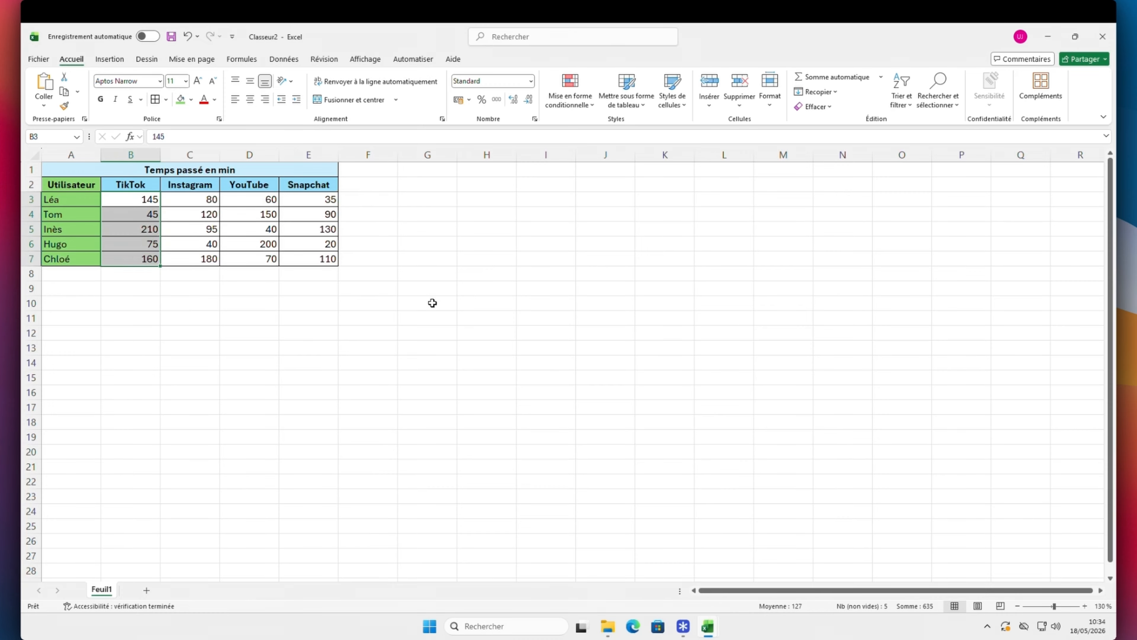
left_click(374, 199)
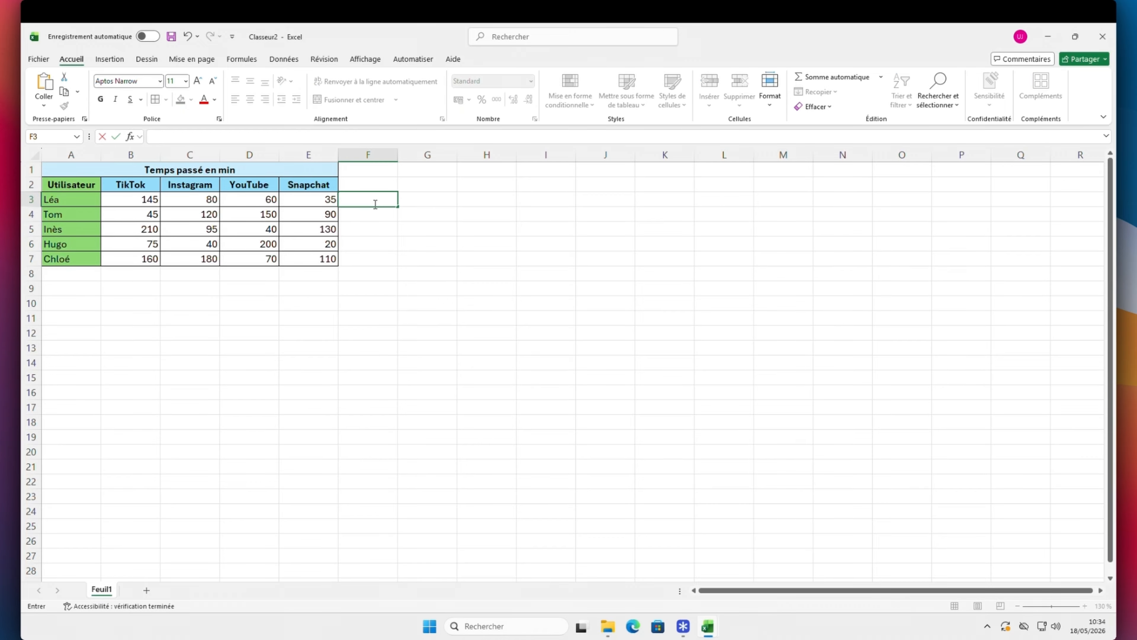
type("=s")
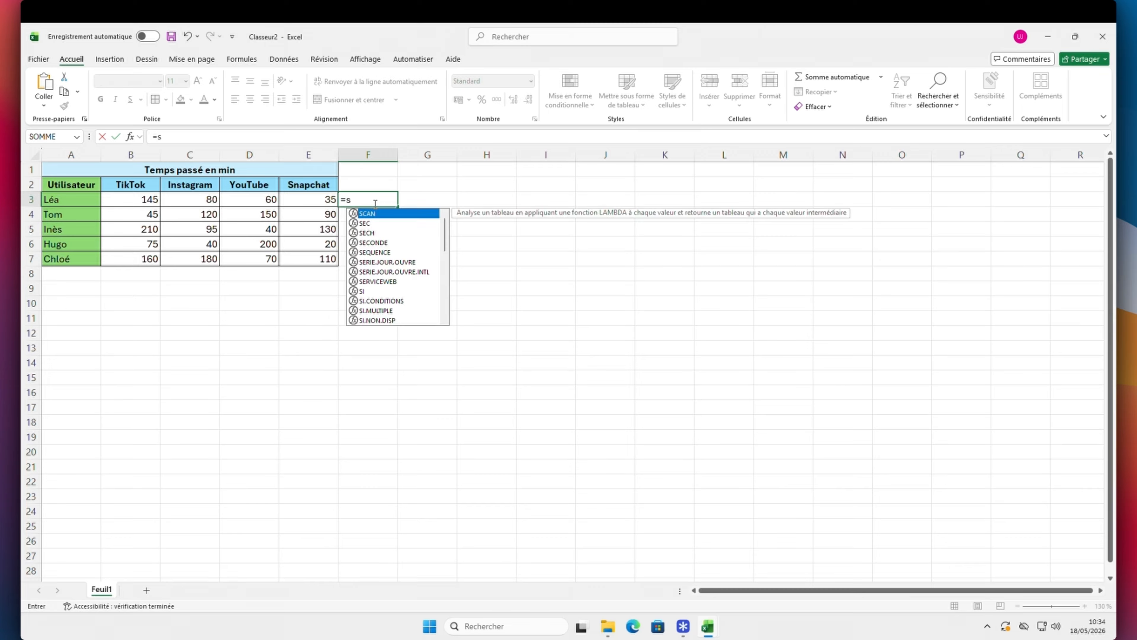
type("i")
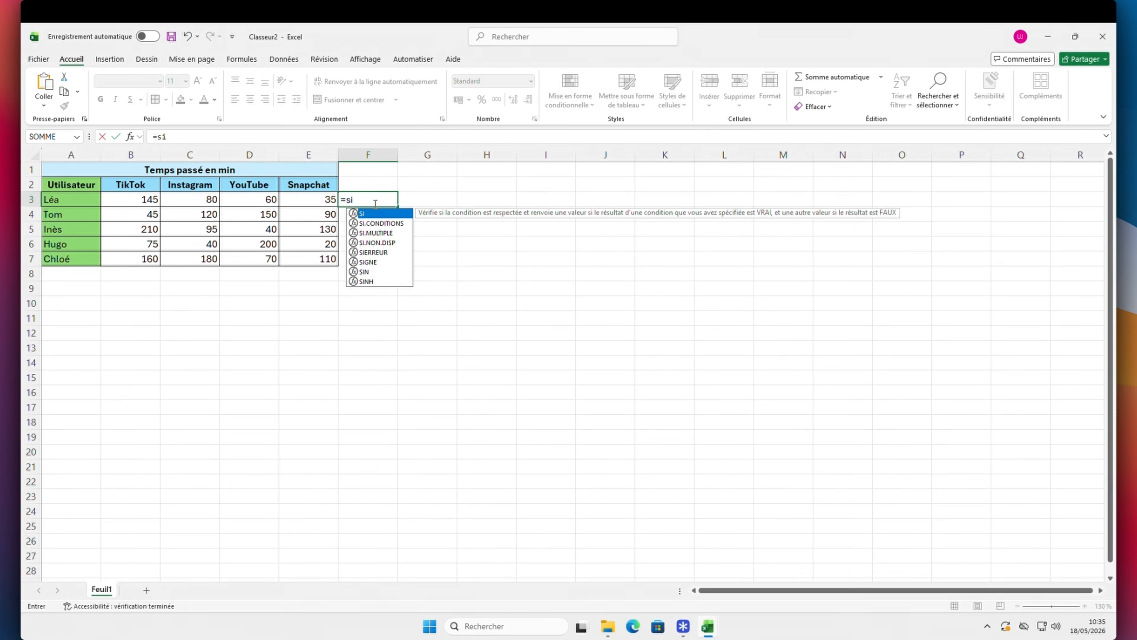
key("Tab")
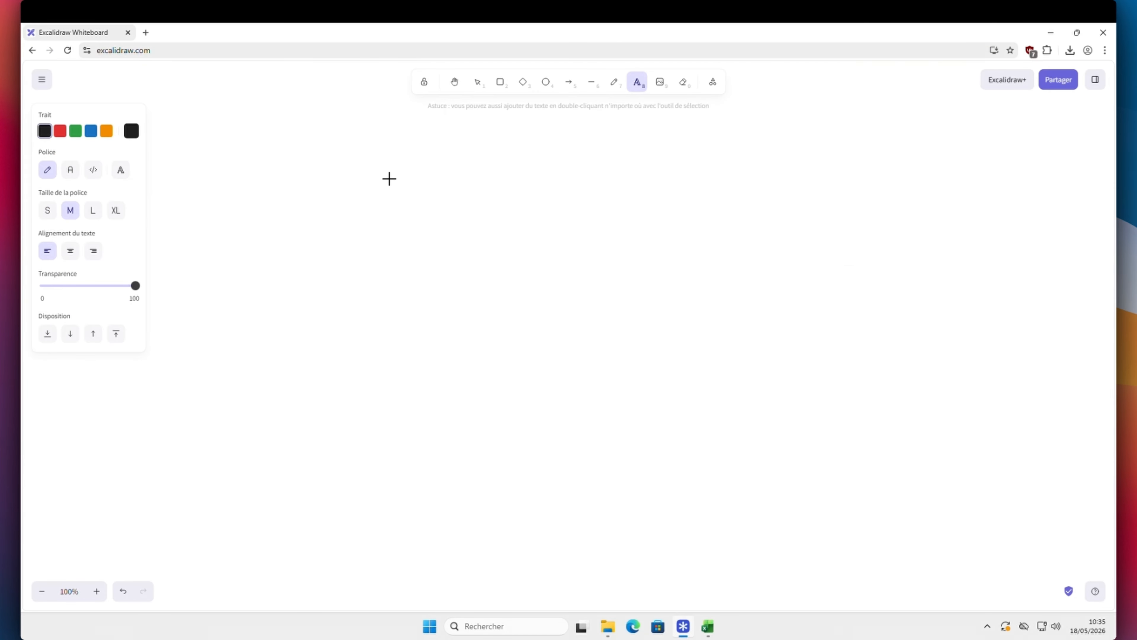
Step: On the Excalidraw whiteboard, write the condition ">100" as a text element
left_click(333, 216)
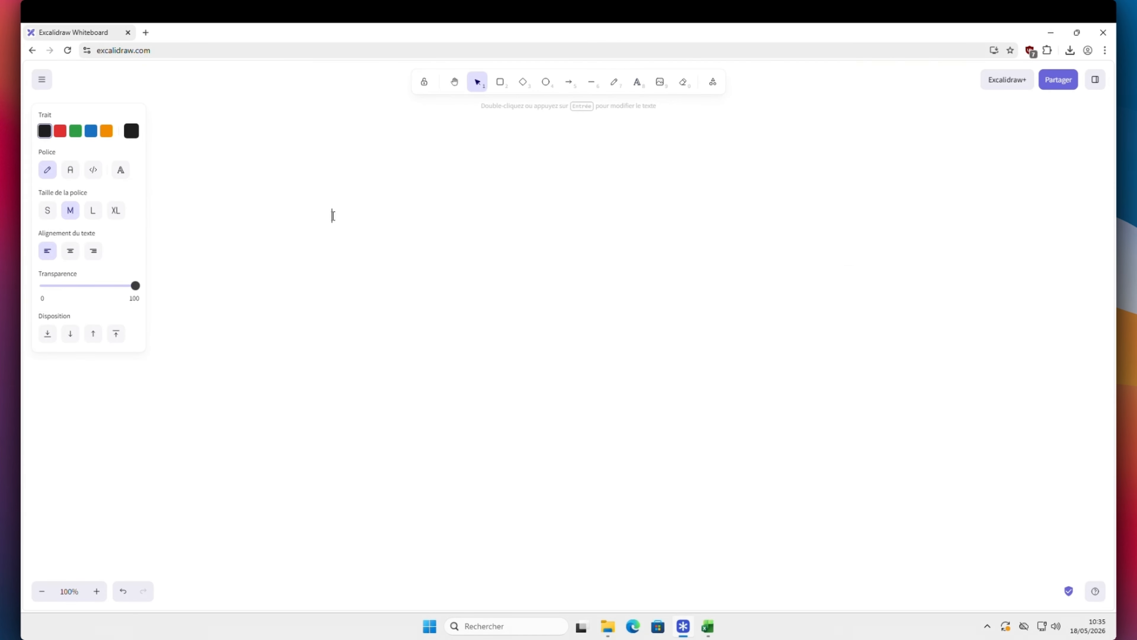
type("100")
left_click(395, 226)
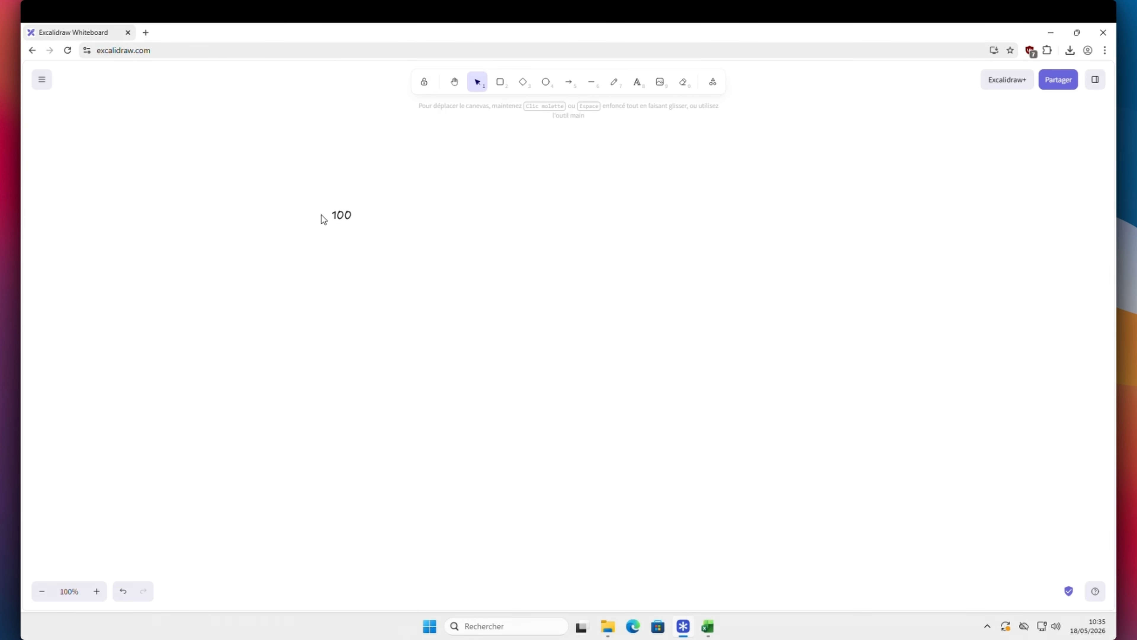
double_click(335, 216)
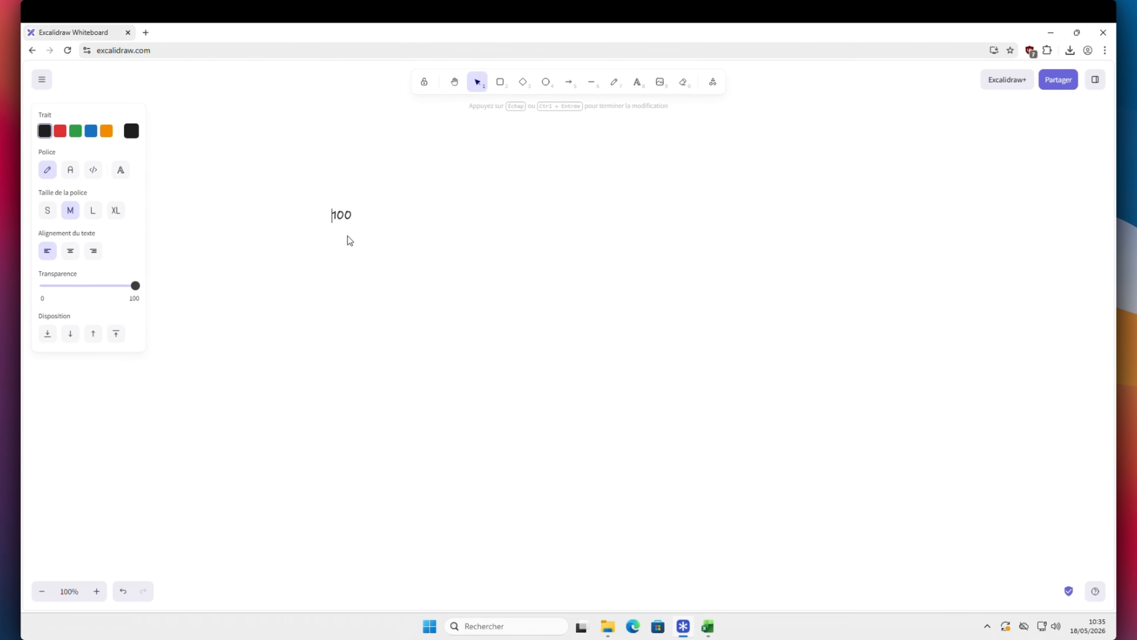
type(">")
left_click(406, 217)
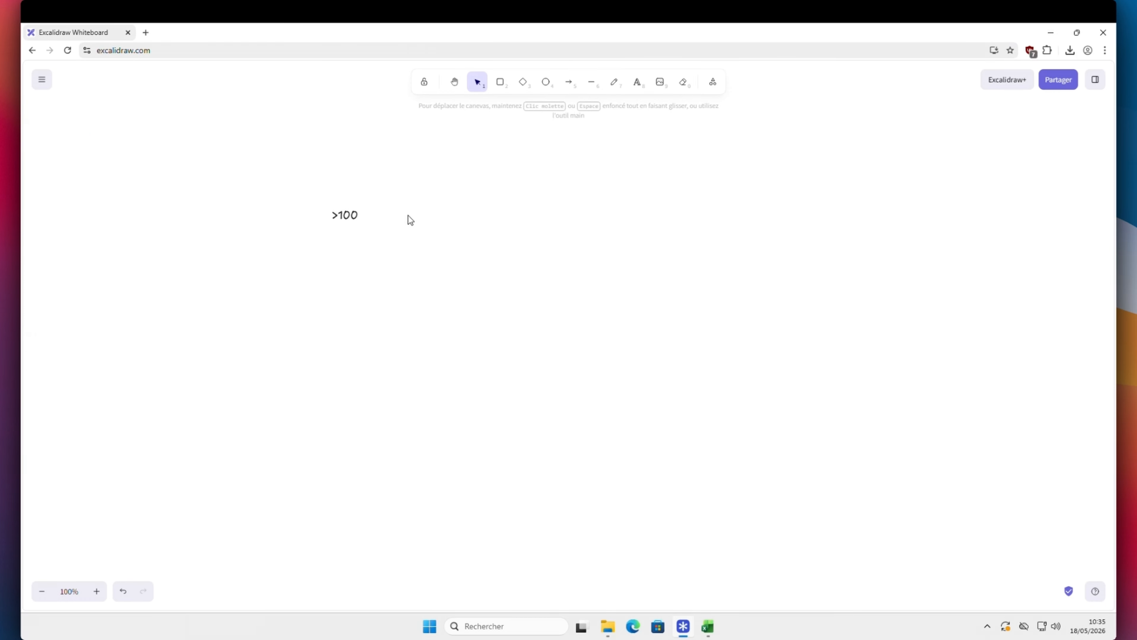
Step: Add the text "Trop de temps passé" to the upper right of the condition and "OK" to its lower right
left_click(638, 83)
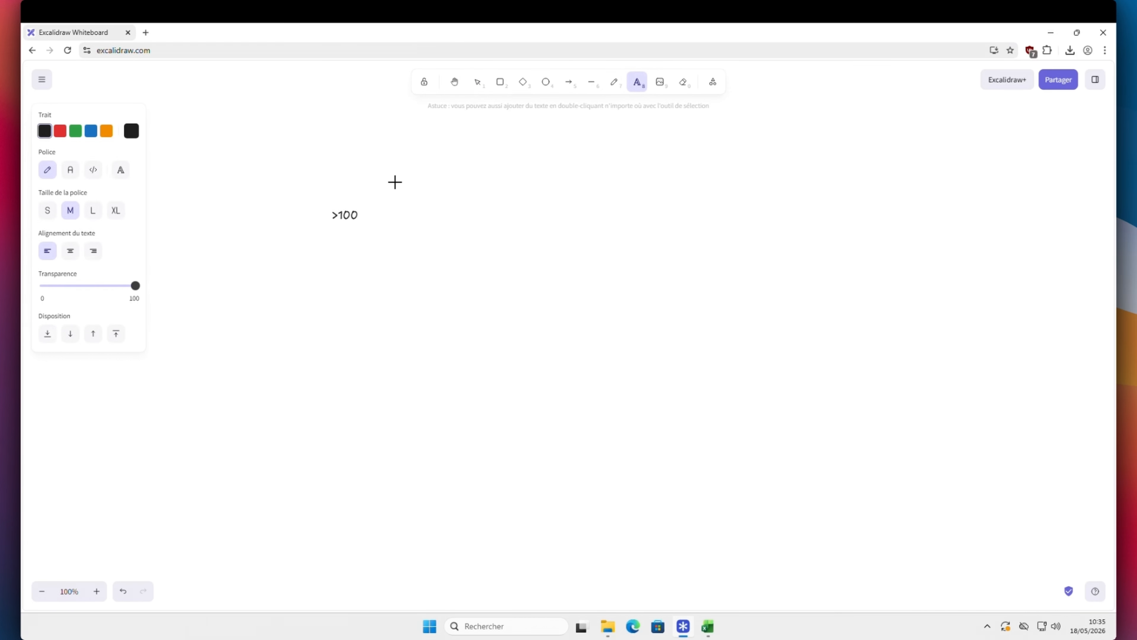
left_click(411, 177)
type("T")
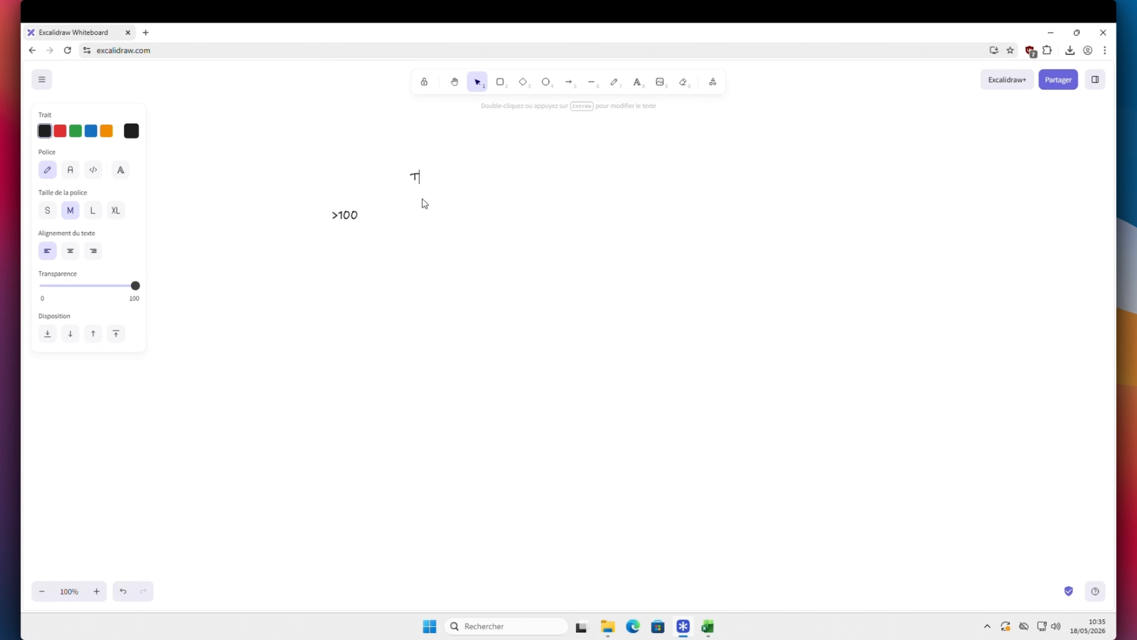
type("rop de temps passé")
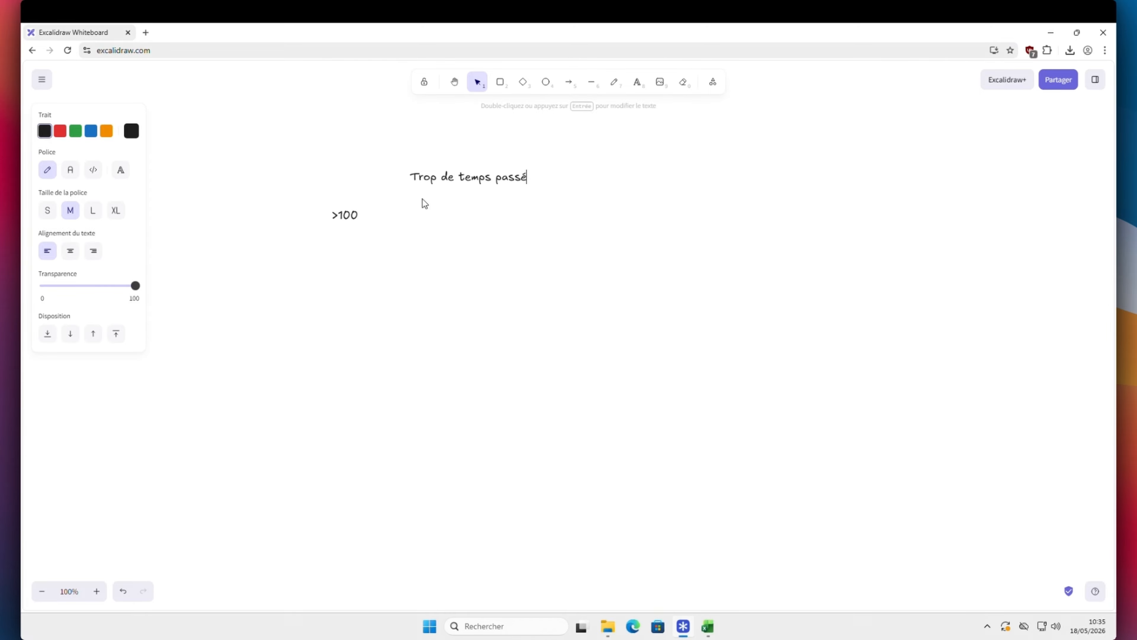
left_click(432, 204)
left_click(638, 82)
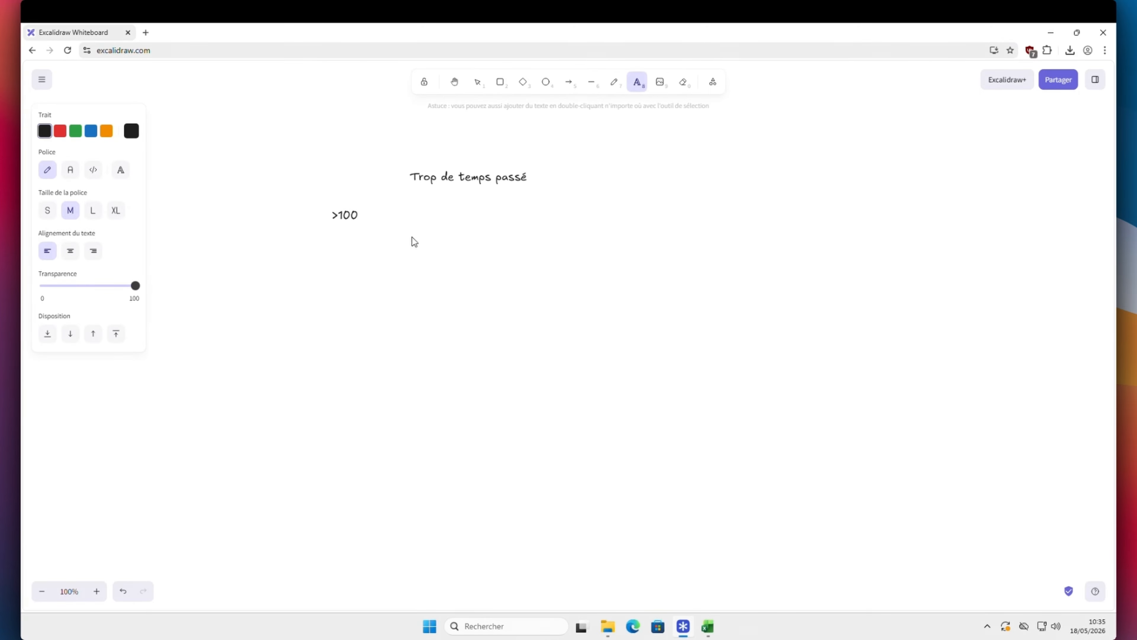
left_click(429, 265)
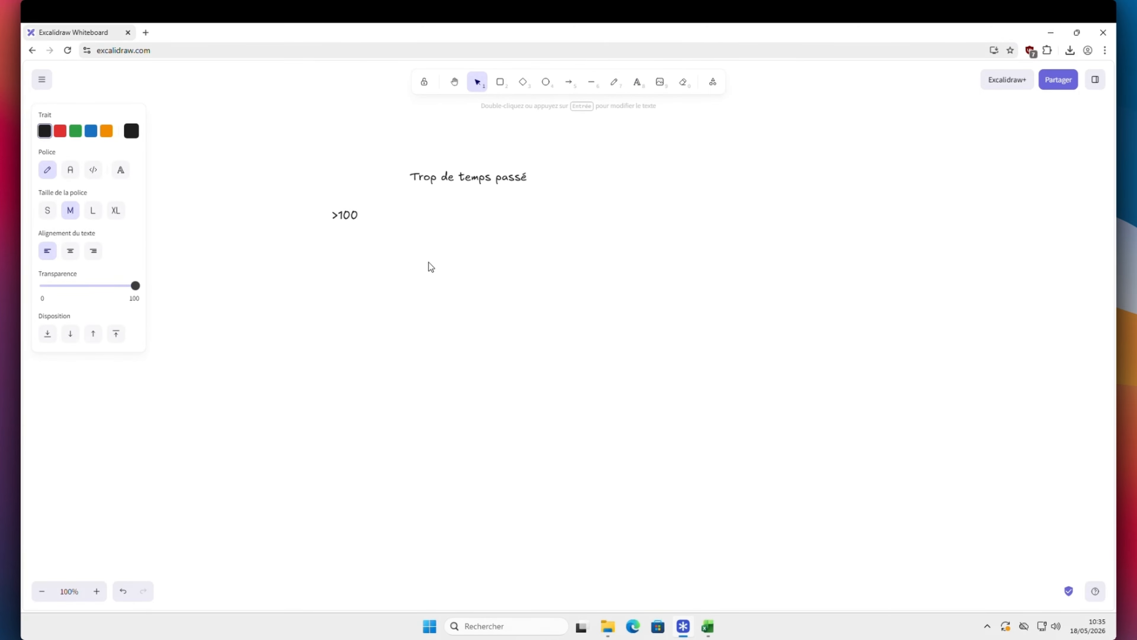
type("OK")
key("Escape")
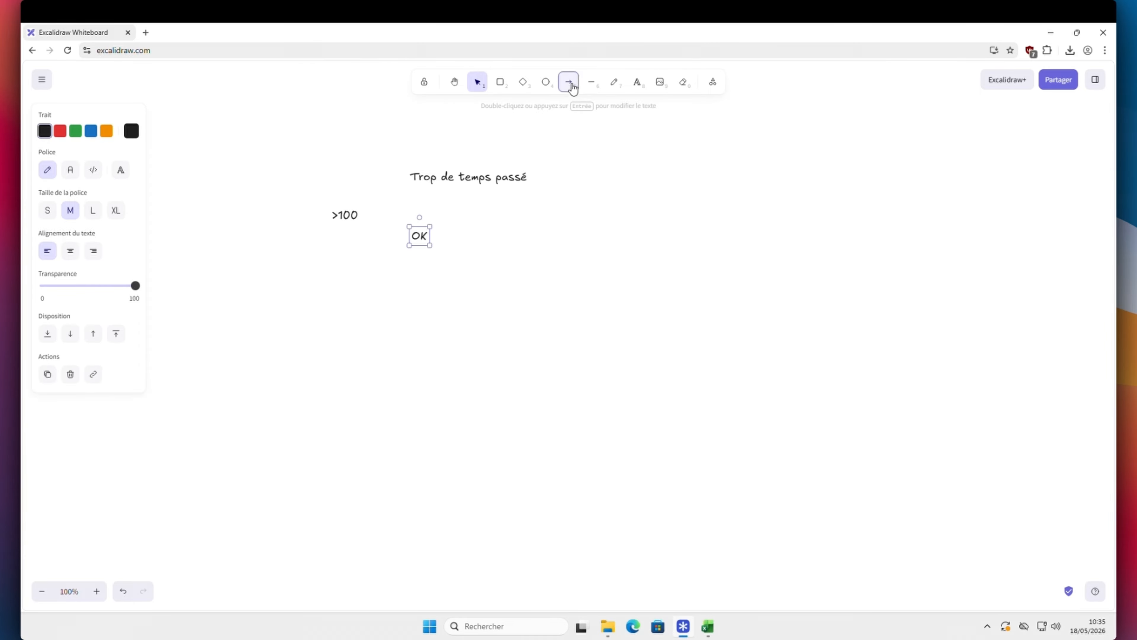
Step: Draw arrows from ">100" to "Trop de temps passé" and to "OK"
left_click(569, 82)
mouse_move(341, 204)
left_mouse_down()
mouse_move(399, 192)
mouse_move(407, 177)
left_mouse_up()
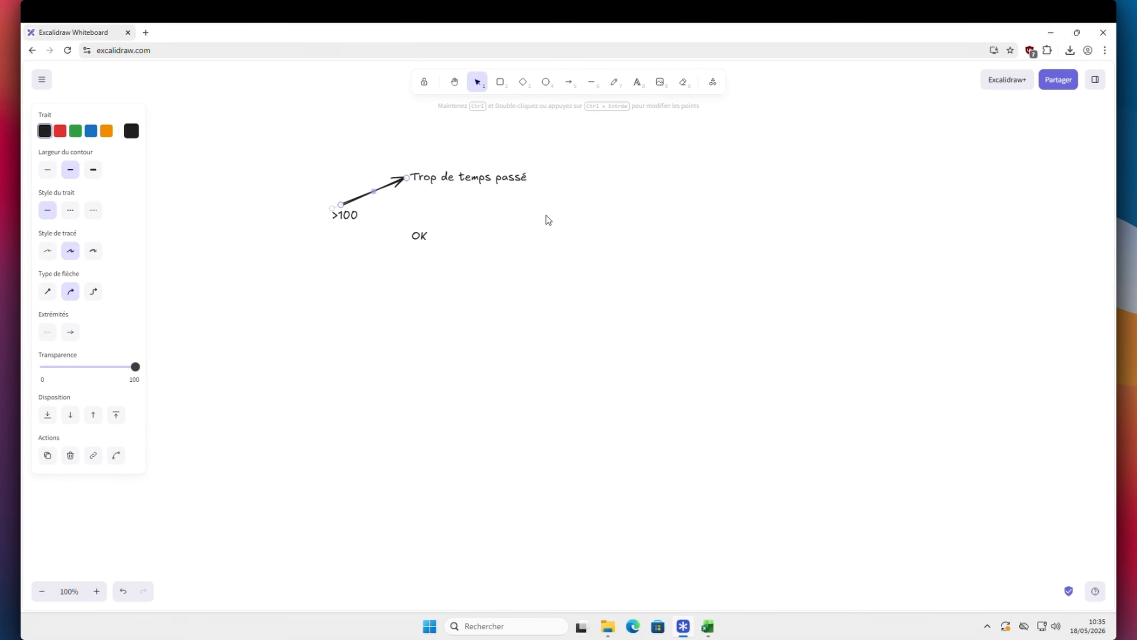
left_click(570, 84)
left_click_drag(345, 223, 407, 234)
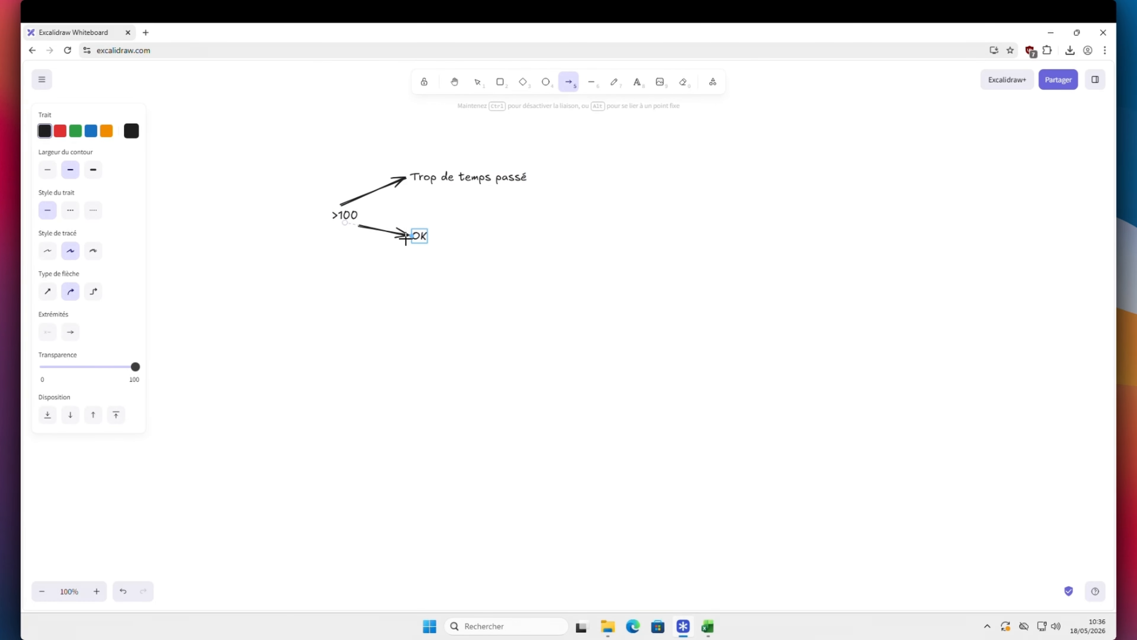
Step: Add a green "VRAI" label to the right of "Trop de temps passé"
left_click(635, 85)
left_click(551, 173)
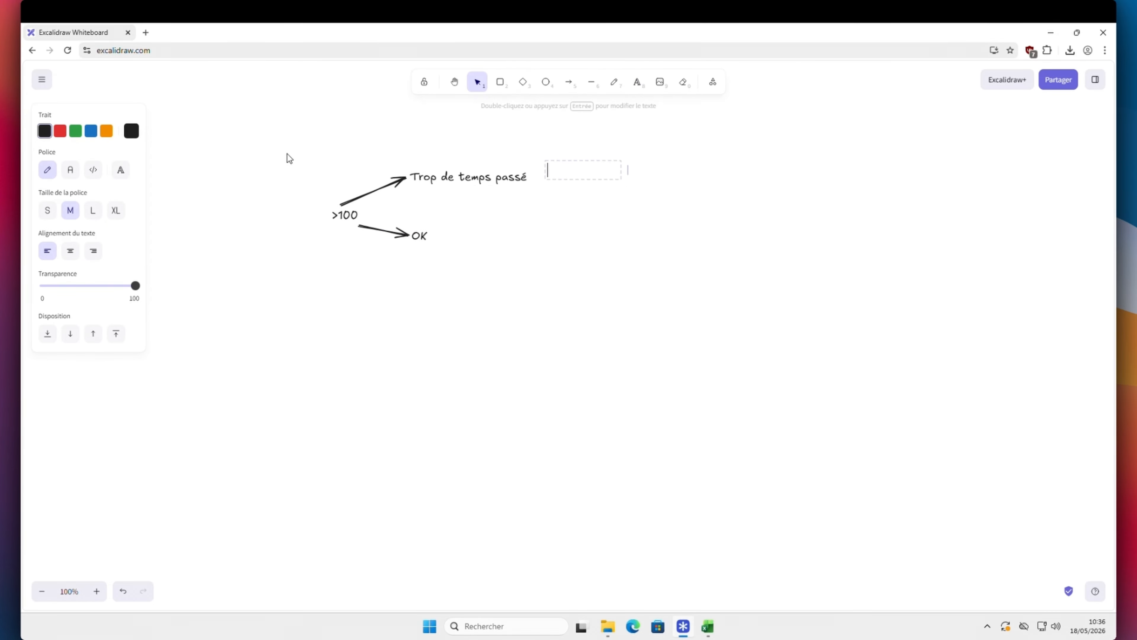
type("VRAI")
double_click(568, 170)
left_click(75, 131)
left_click(637, 82)
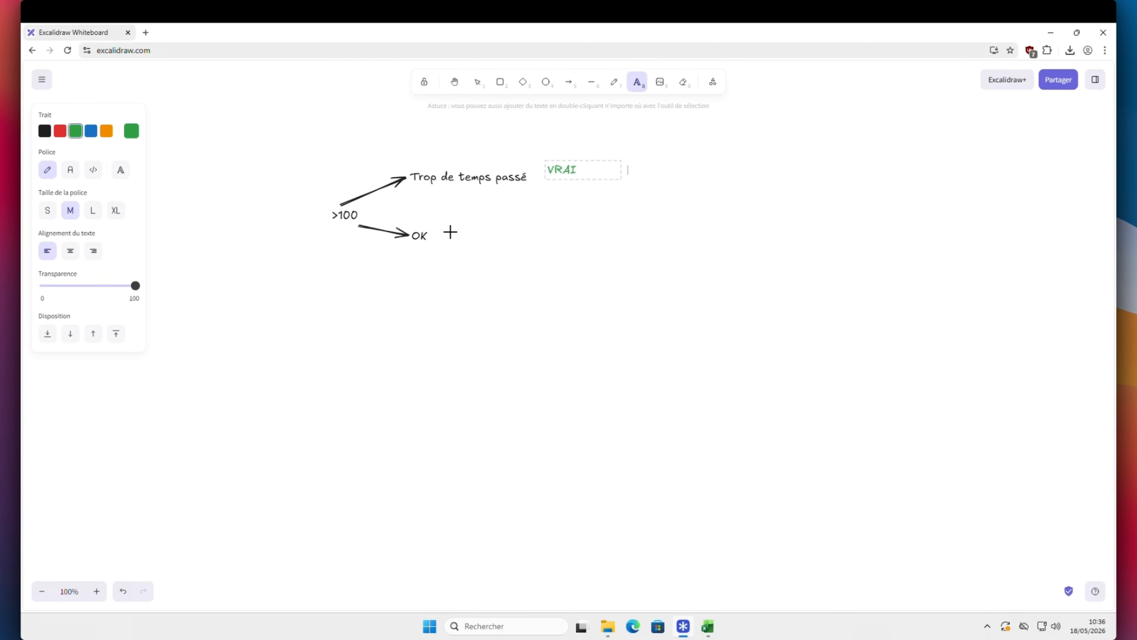
left_click(524, 245)
Step: Add a red "FAUX" label to the right of "OK"
left_click(637, 84)
left_click(451, 232)
type("FAUX")
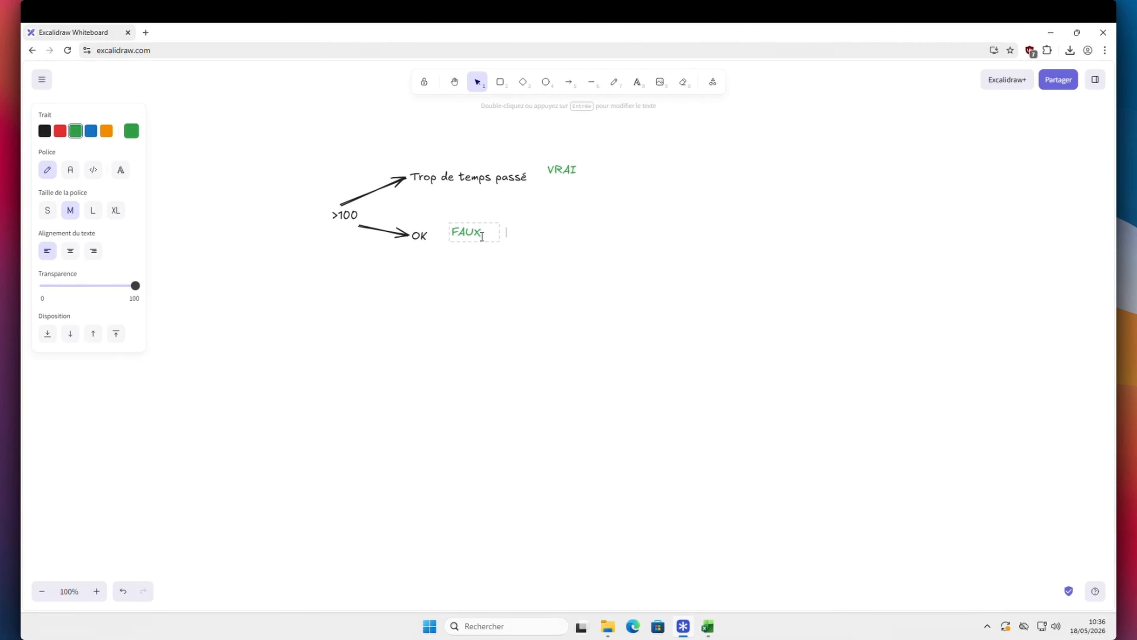
double_click(482, 236)
left_click(60, 131)
left_click(464, 281)
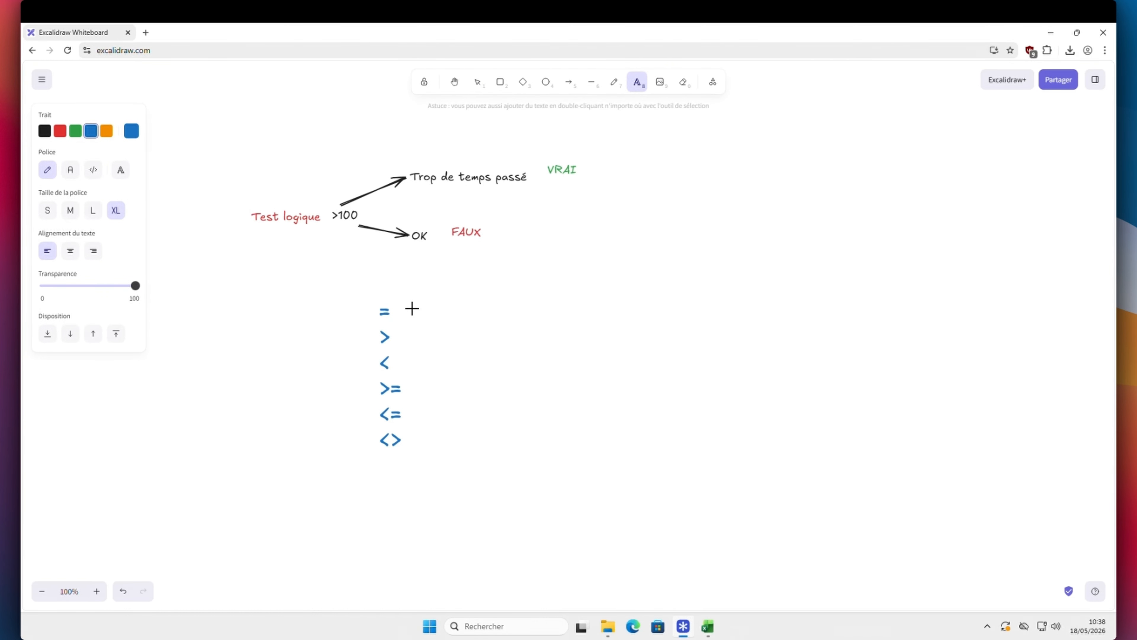
Step: Beside the operators =, > and <, write the meanings "égal à", "supérieur à" and "inférieur à" on separate lines
left_click(441, 350)
key("Escape")
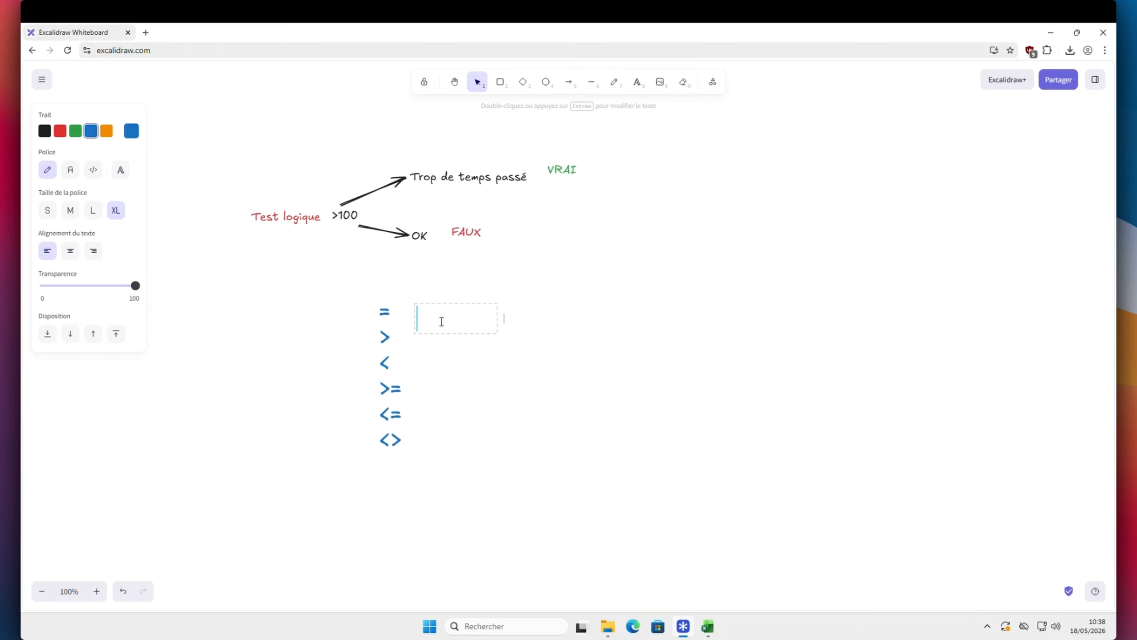
type("égal à")
key("Return")
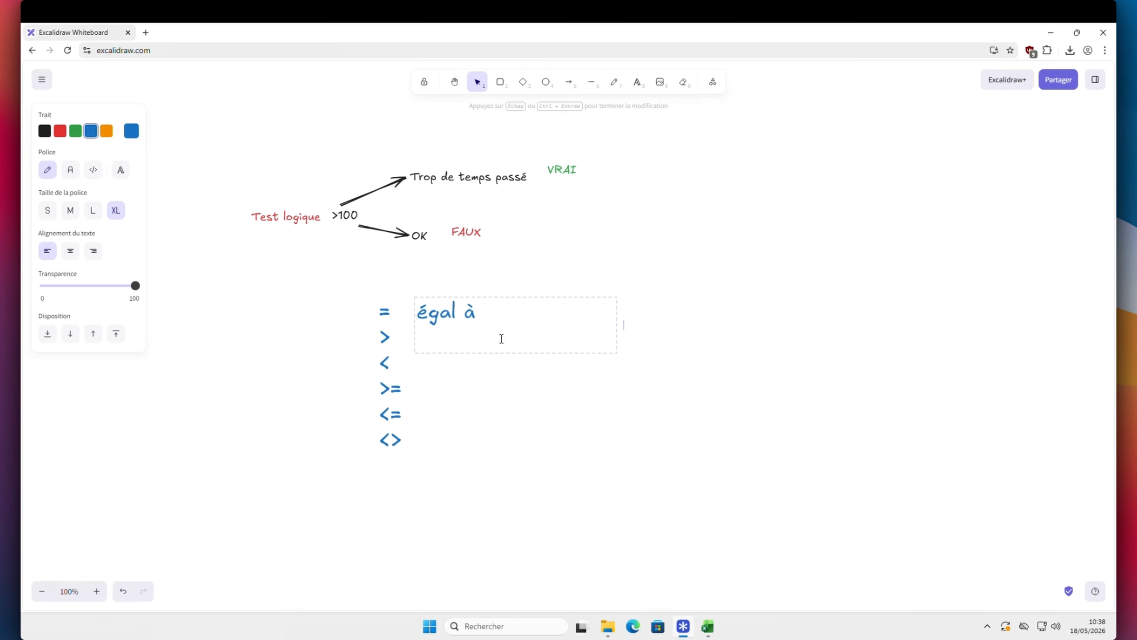
type("supérieur à")
key("Return")
type("i")
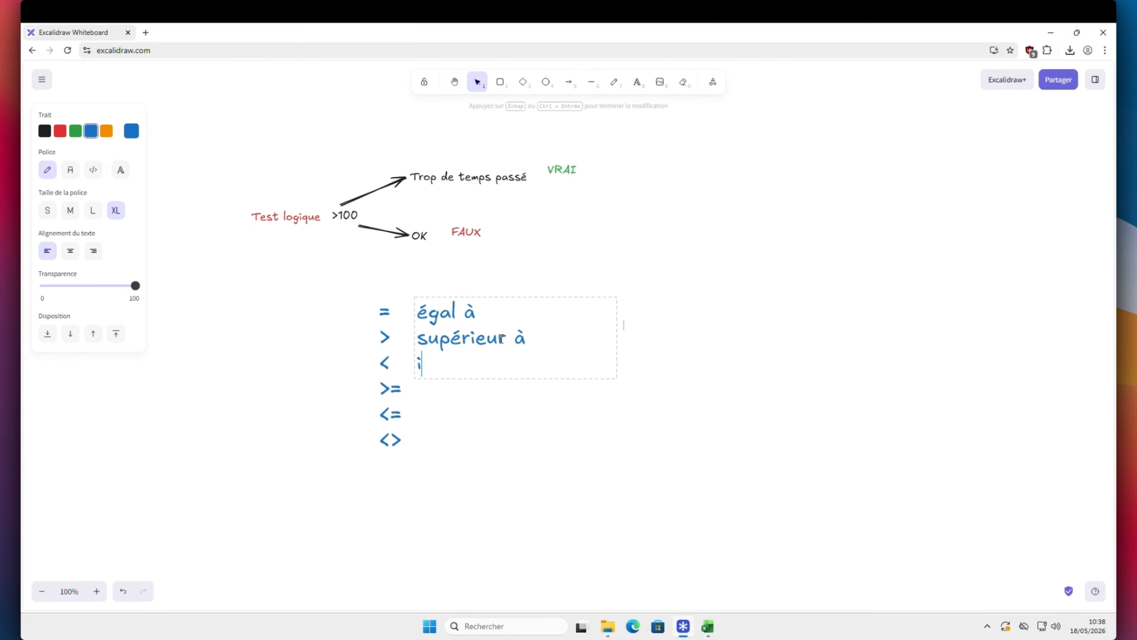
type("nférieur à")
key("Return")
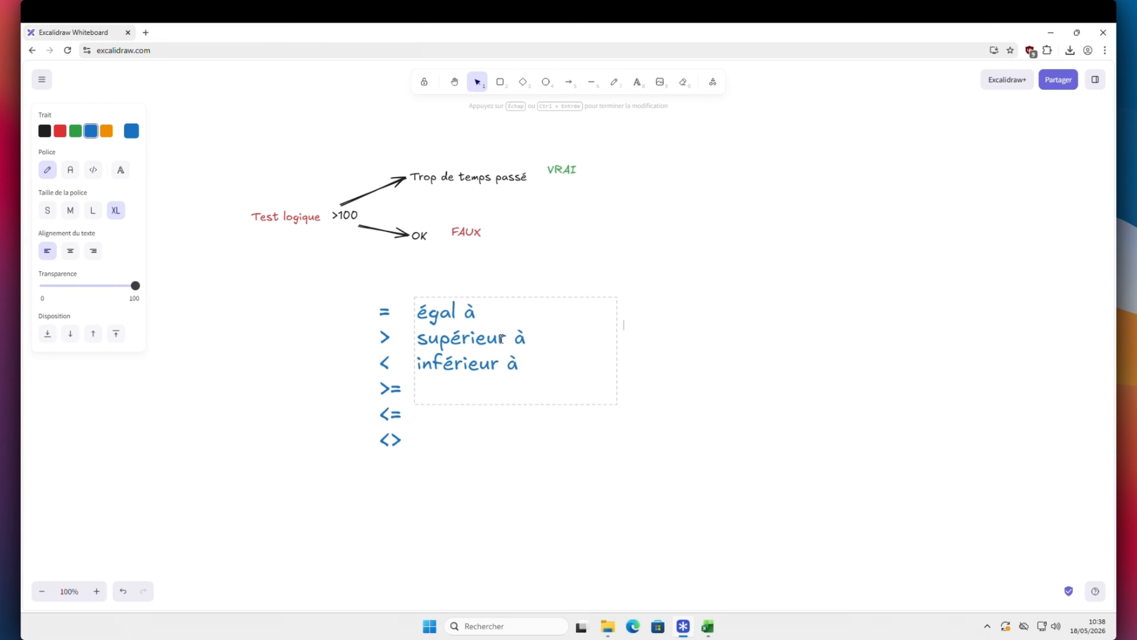
Step: Add the meaning "supérieur ou égal à" on the line beside the >= operator
type("sup")
type("érie")
key("BackSpace")
type("ieur ou égal )")
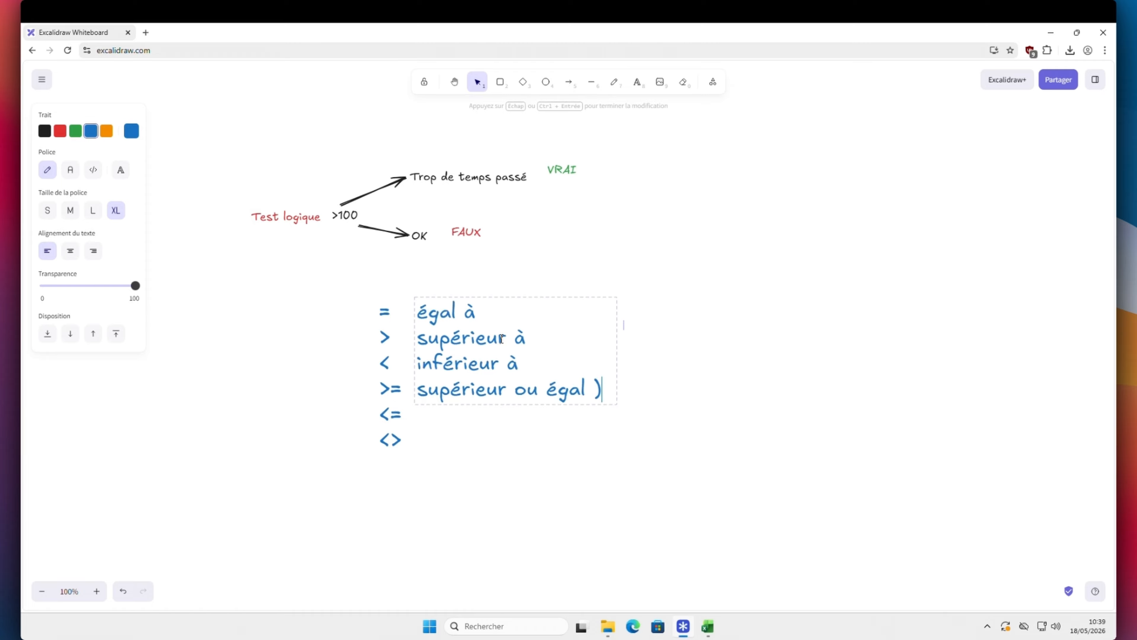
key("BackSpace")
type("à")
key("Return")
Step: Write "inférieur ou égal à" beside <= and "différent de" beside <>, and finish the text
type("inférieur ")
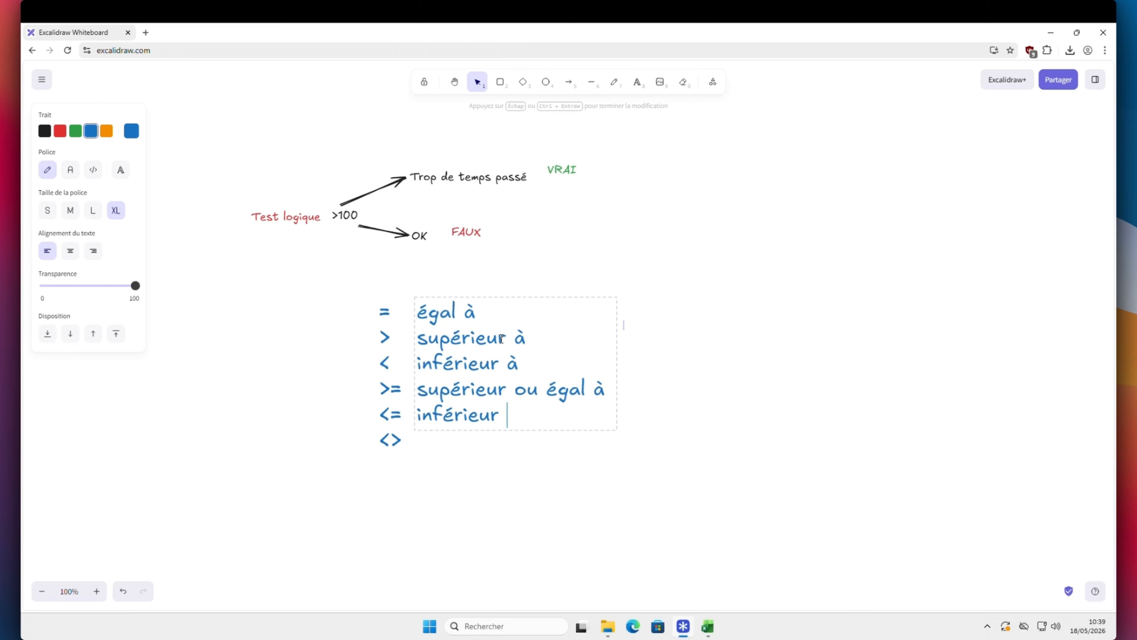
type("ou égal à")
key("Return")
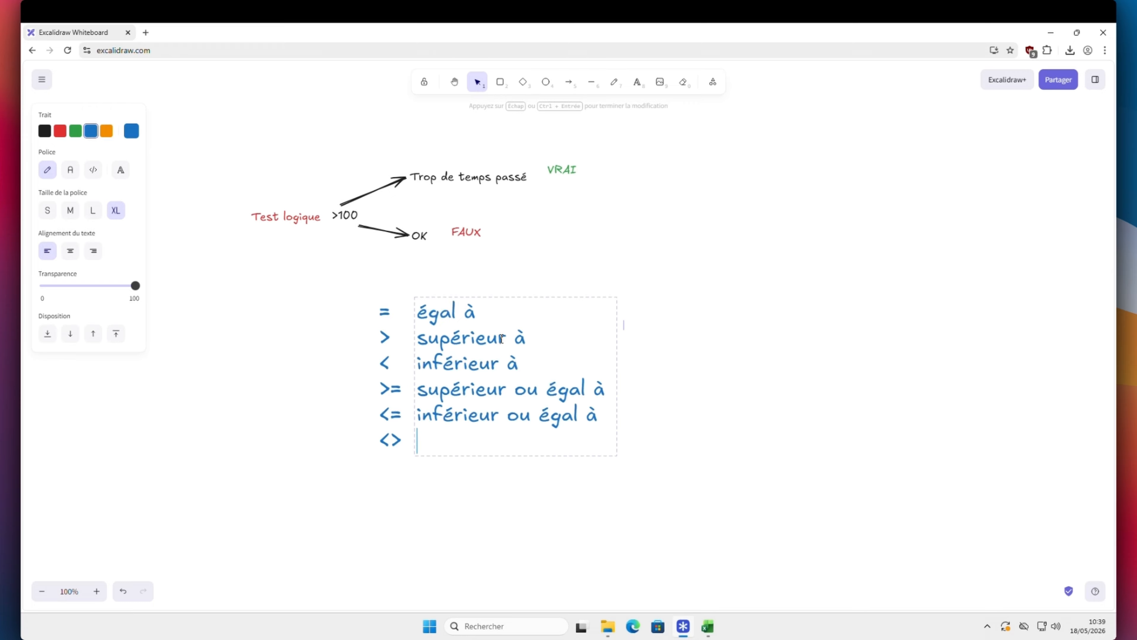
type("différent ")
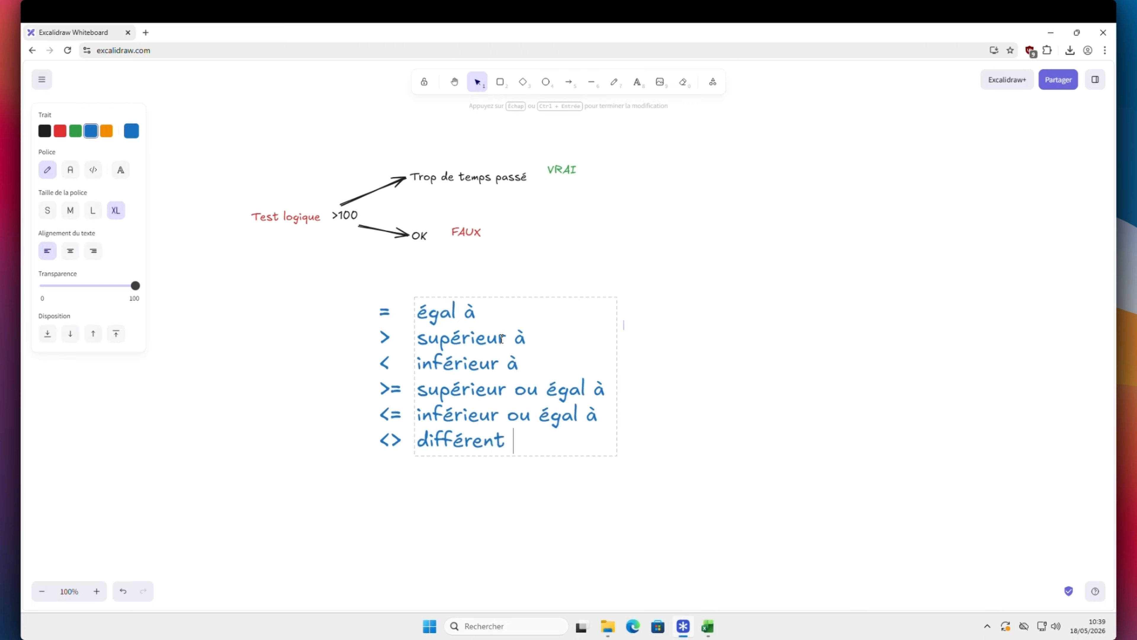
type("de")
left_click(790, 376)
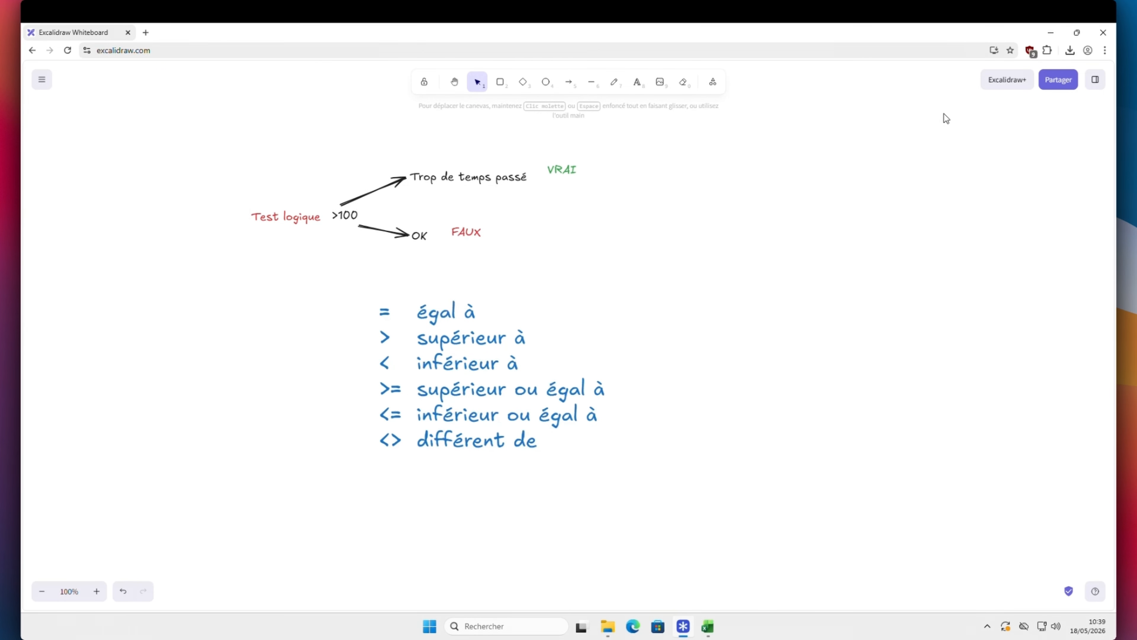
Step: Switch back to Excel and enter the logical test B3>100; in the F3 formula, checking it against the whiteboard diagram
left_click(1053, 31)
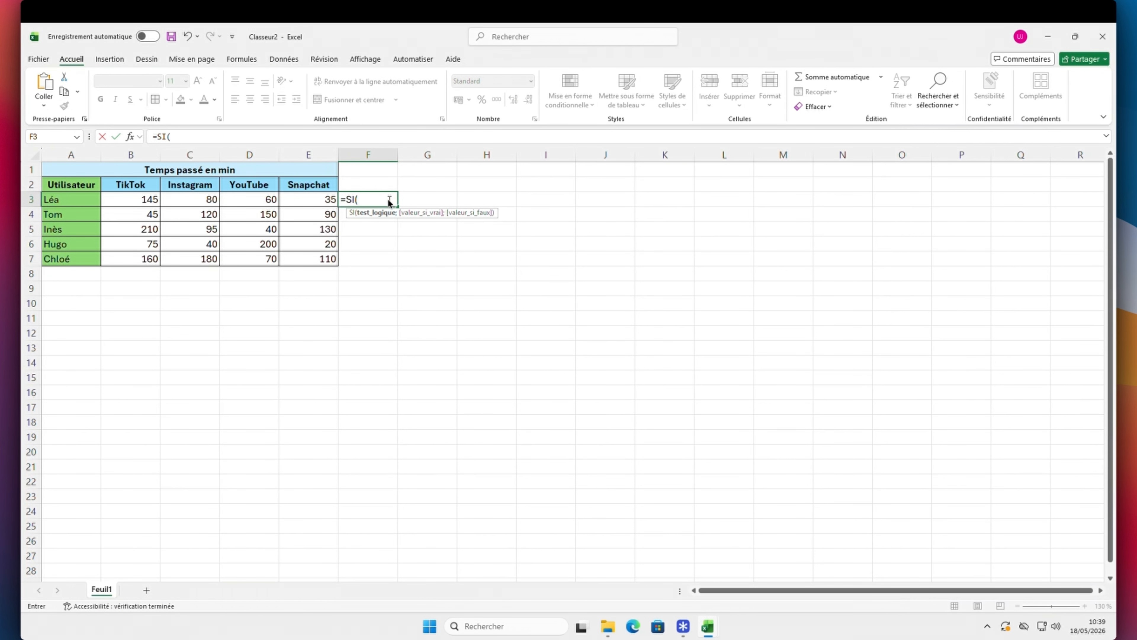
left_click(143, 195)
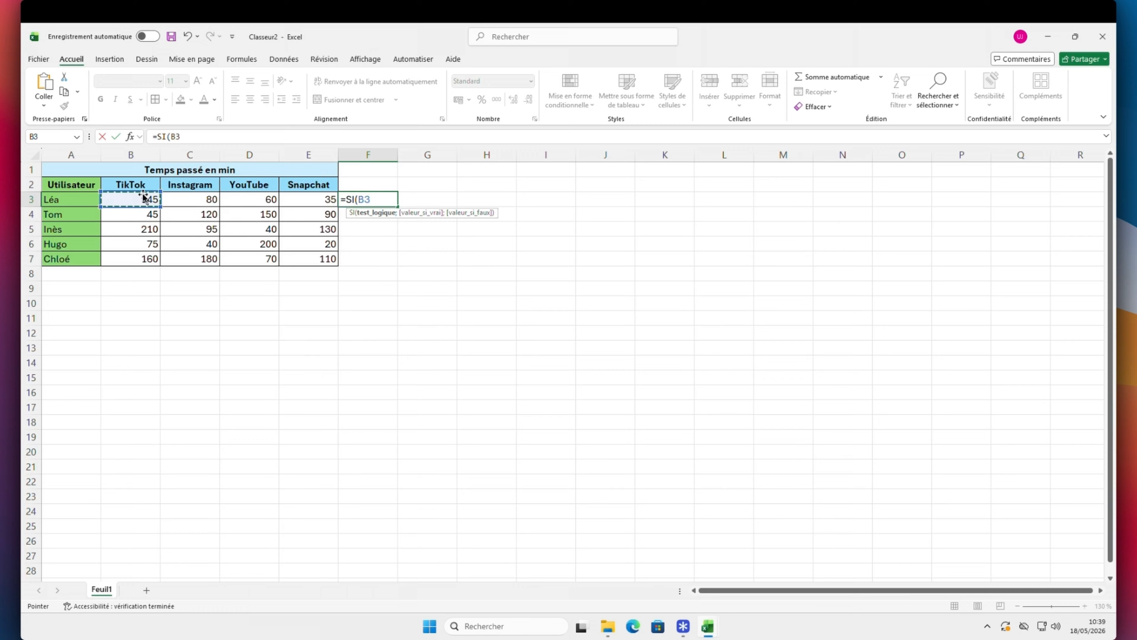
type(">")
type("100;")
left_click(683, 626)
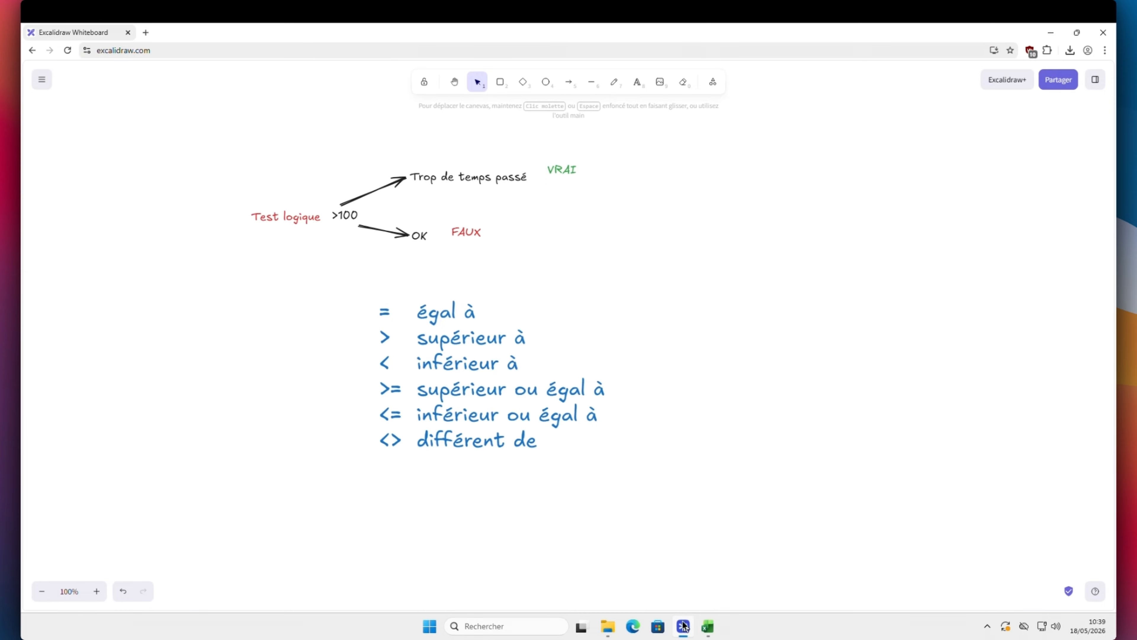
left_click(683, 626)
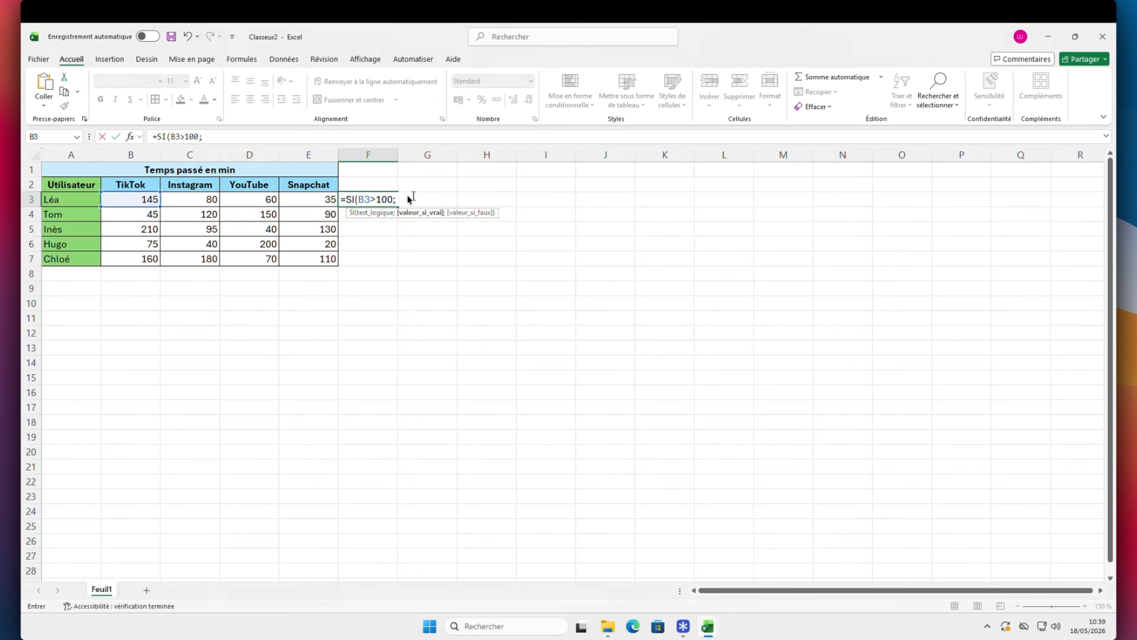
Step: Add Trop de temps passé and OK without quotation marks as the true and false results in F3, close the bracket and try to validate
type("Trop de temps pass")
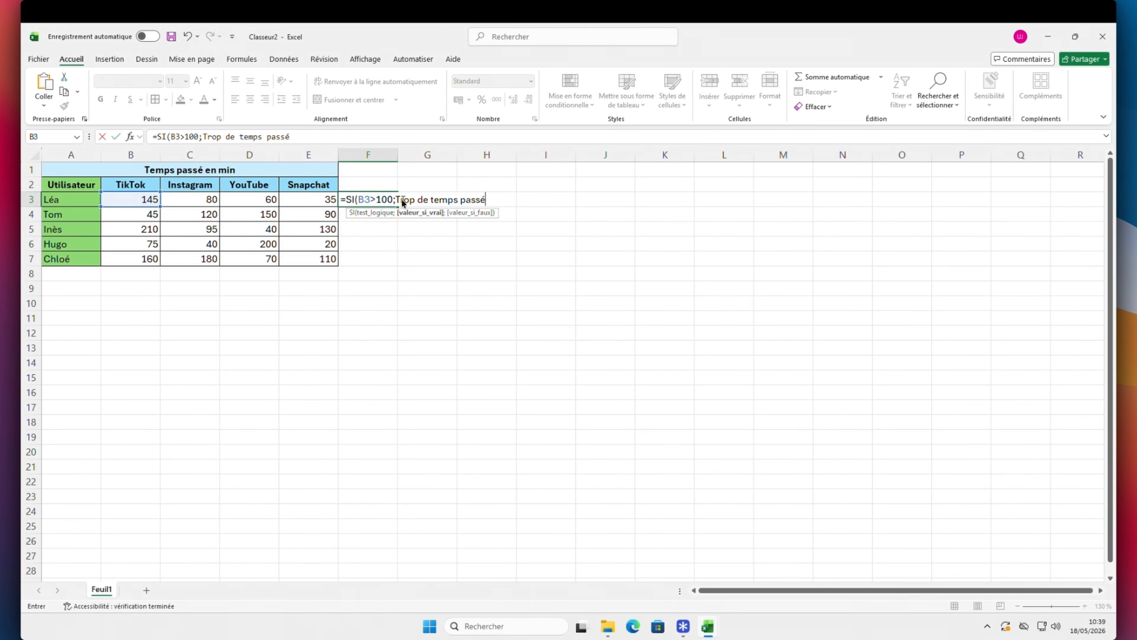
type("é;OK")
left_click(317, 138)
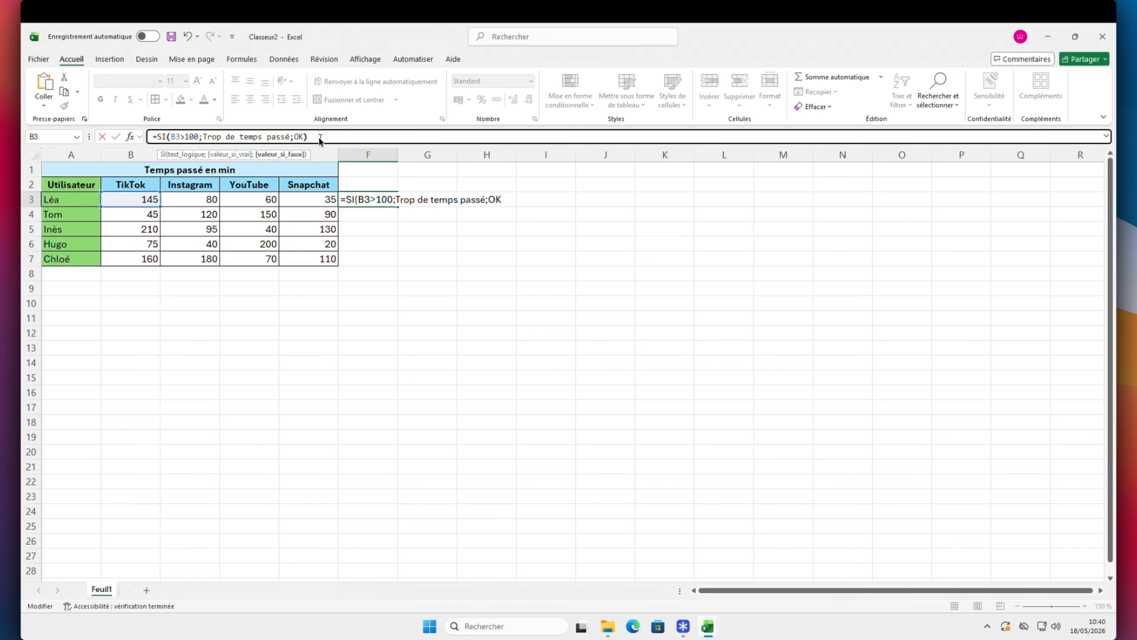
type(")")
key("Return")
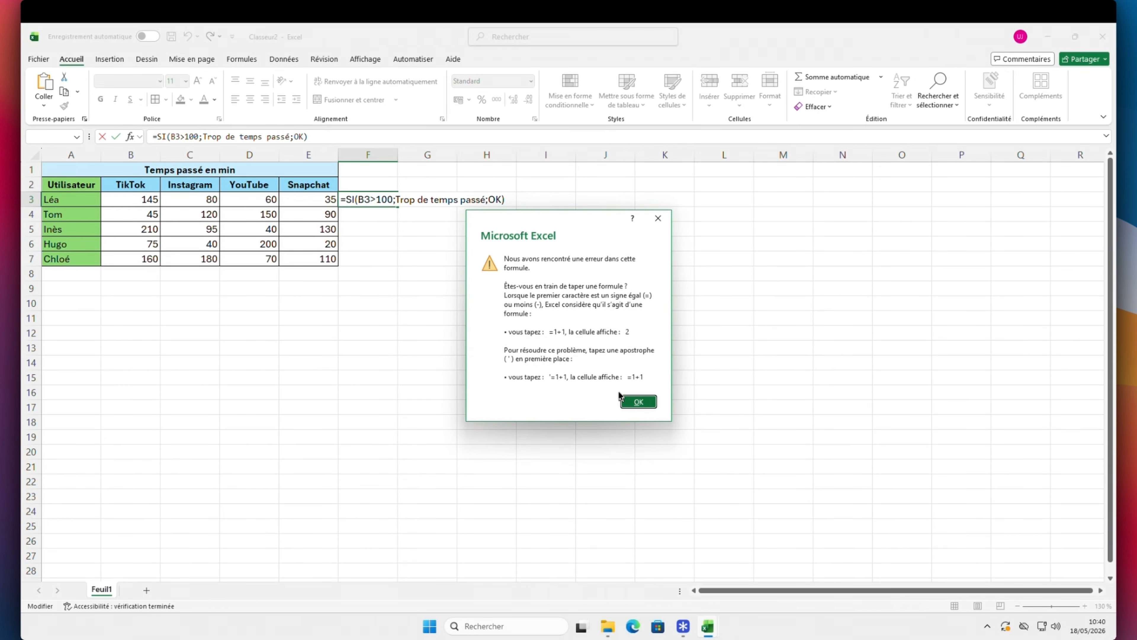
left_click(635, 402)
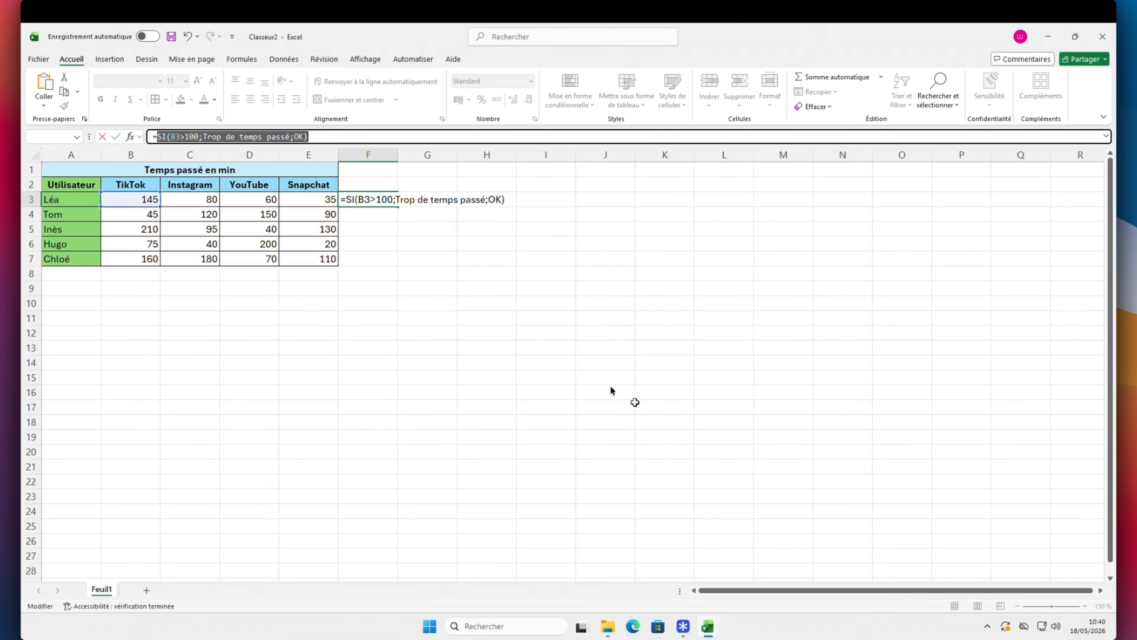
Step: Enclose Trop de temps passé and OK in double quotation marks in the F3 formula and validate it
left_click(262, 136)
left_click(203, 136)
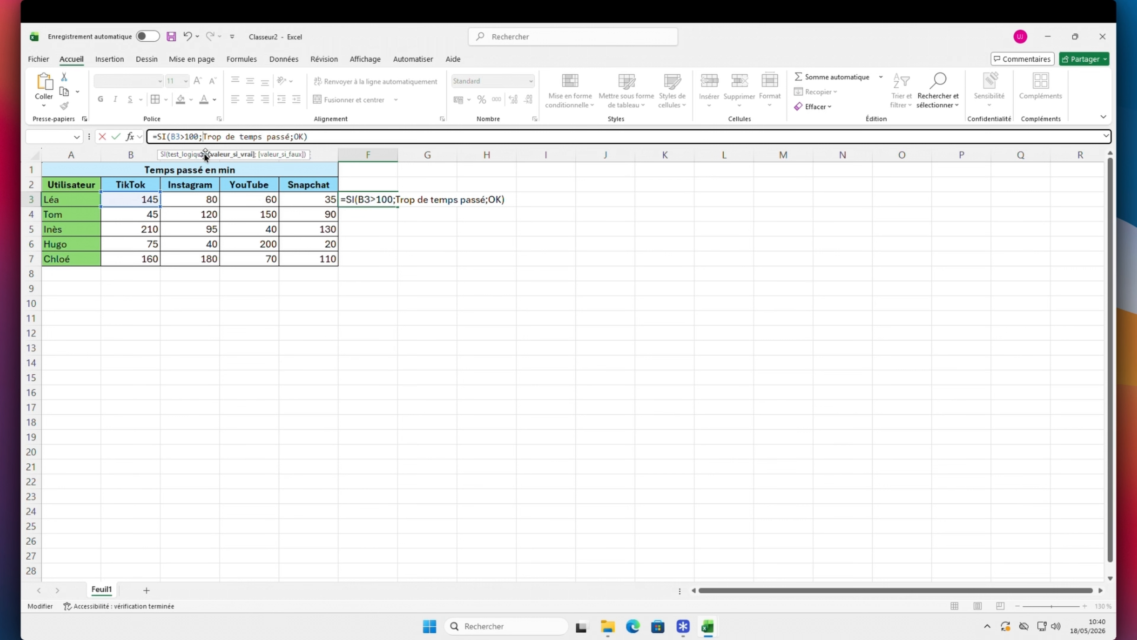
type("\"")
left_click(291, 137)
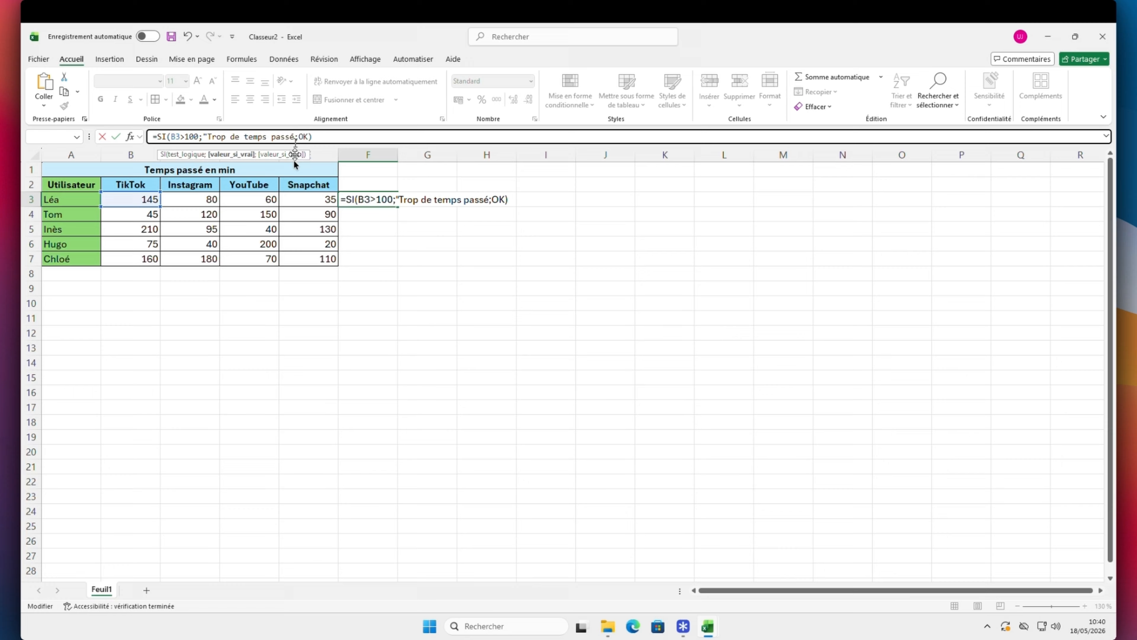
type("\"")
key("Right")
type("\"")
key("Right")
key("Right")
type("\"")
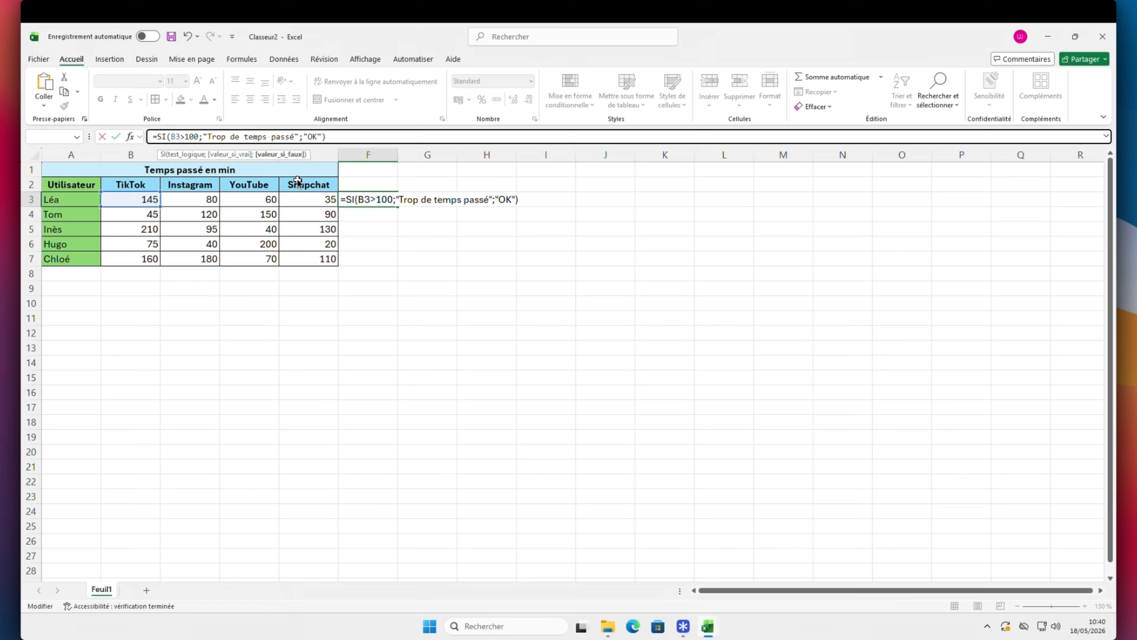
key("Return")
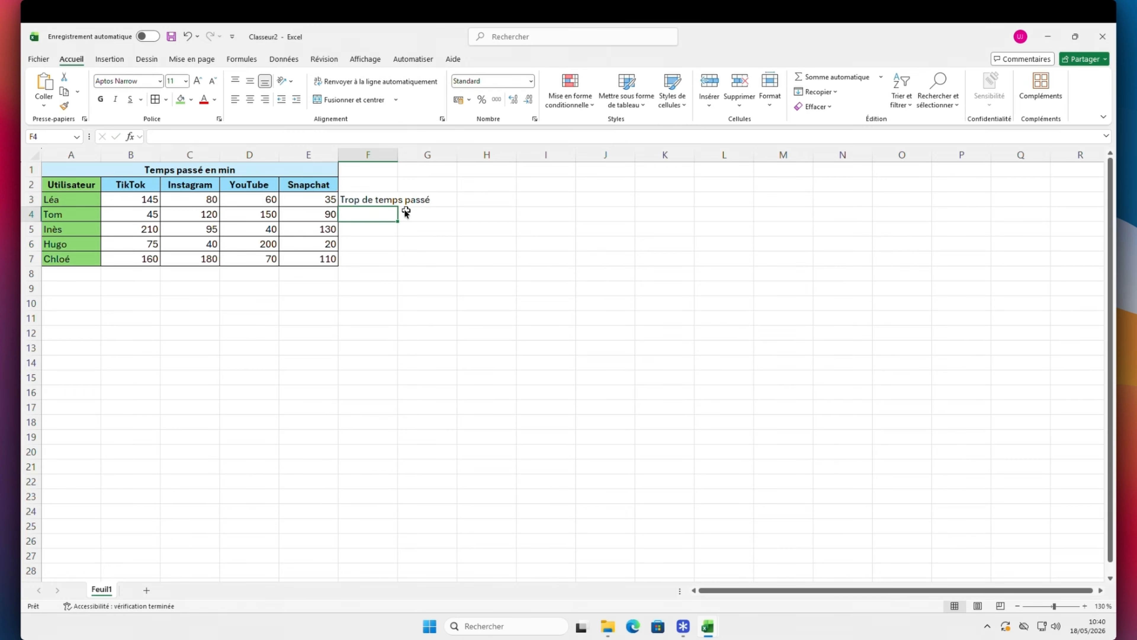
Step: Try filling the F3 formula down to F7 and widening column F to fit the text, and undo both changes
left_click(389, 200)
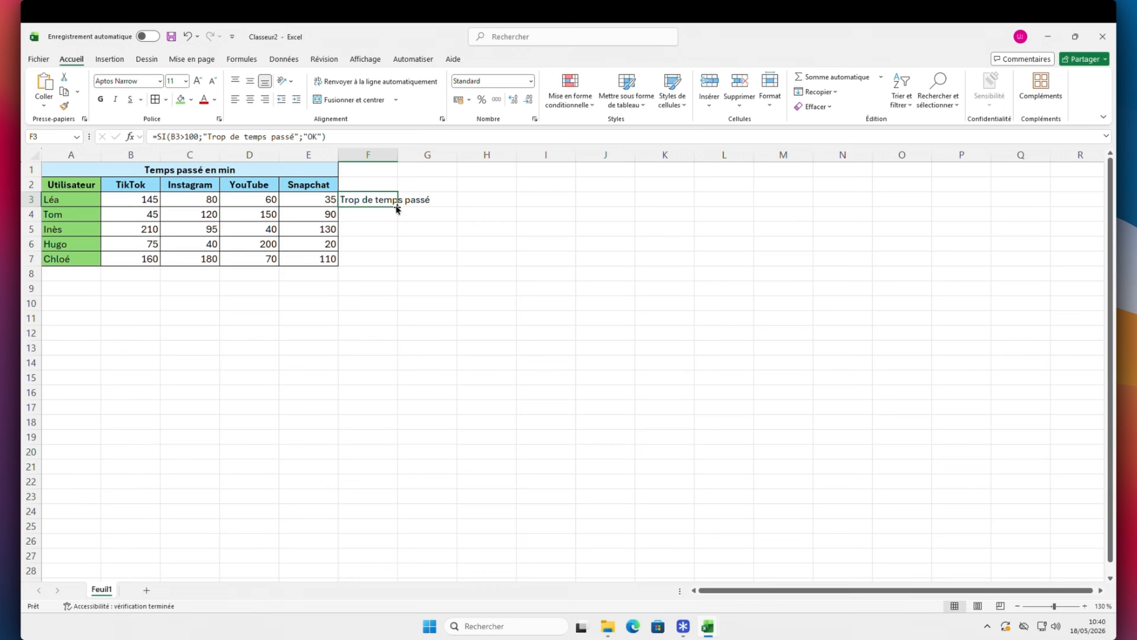
double_click(397, 206)
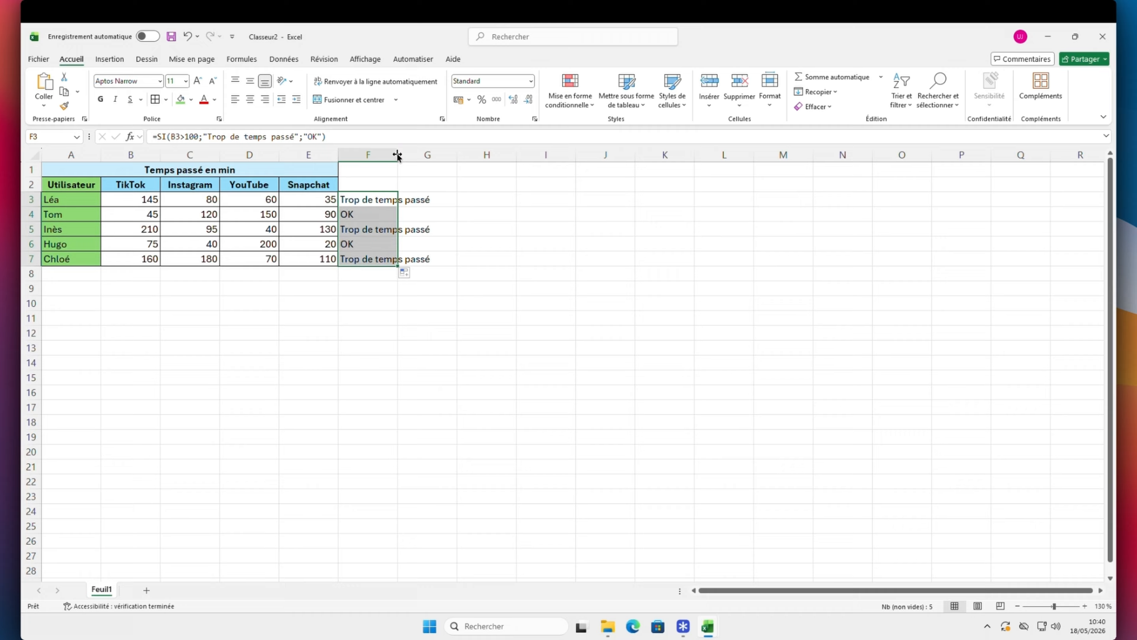
left_click_drag(403, 154, 443, 155)
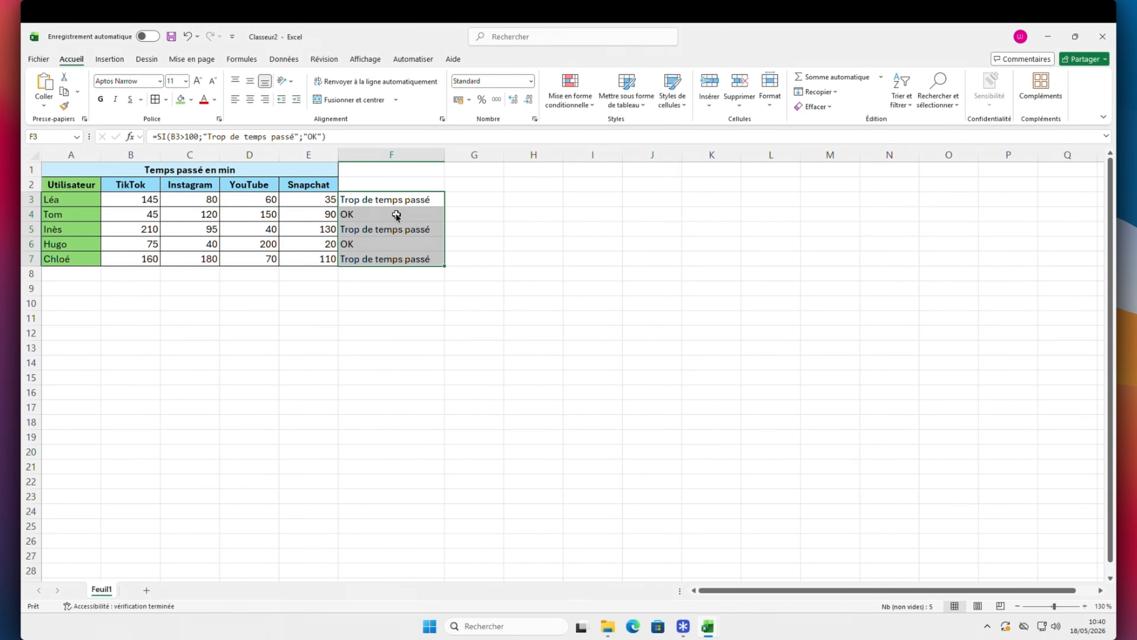
left_click(406, 200)
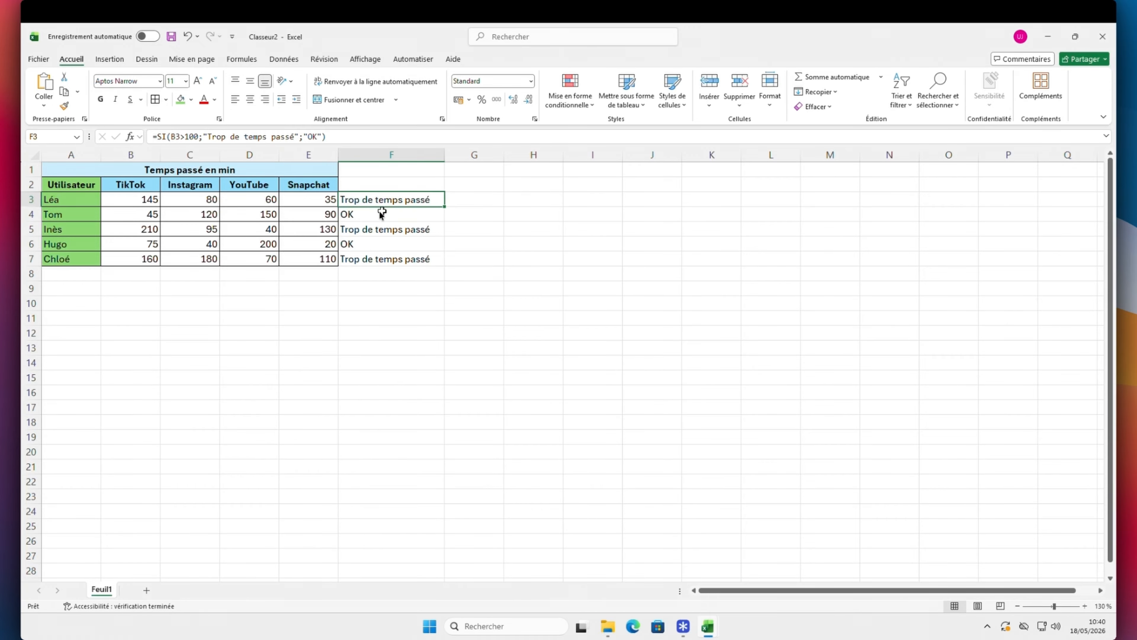
key("ctrl+z")
key("ctrl+z")
Step: Set the threshold in the F3 formula's logical test to 145 and validate it
left_click(194, 135)
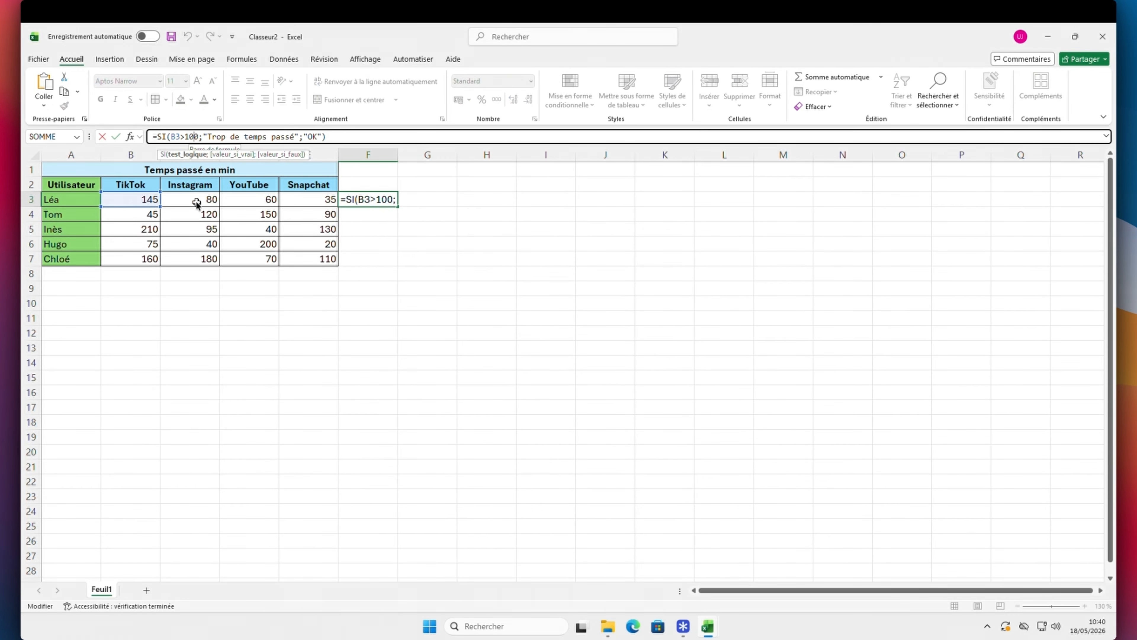
key("Delete")
key("BackSpace")
key("BackSpace")
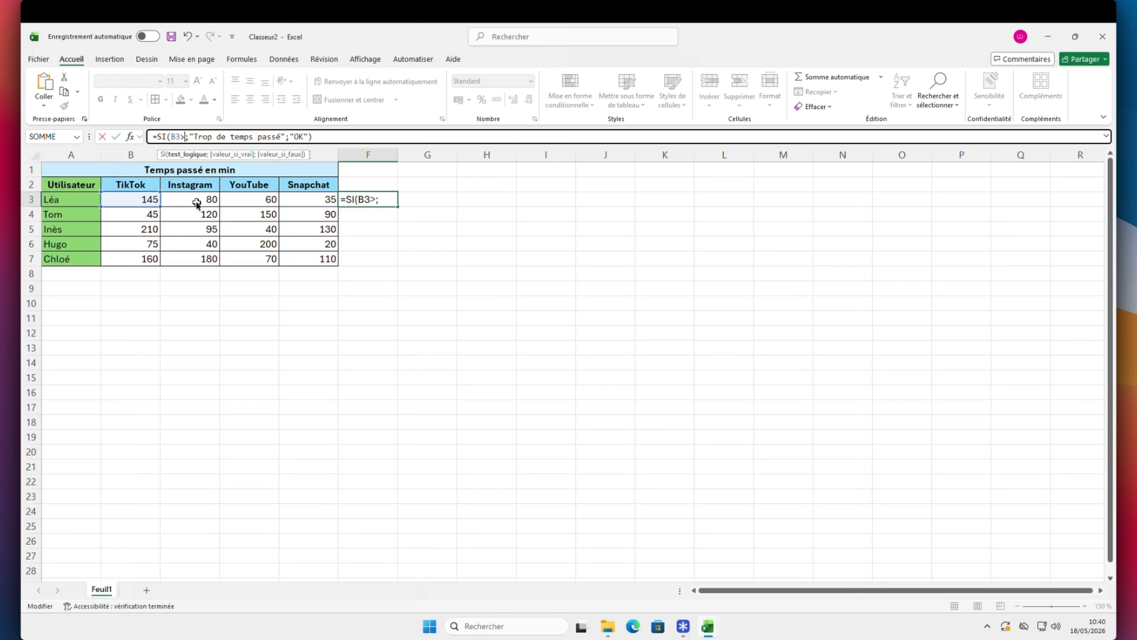
type("150")
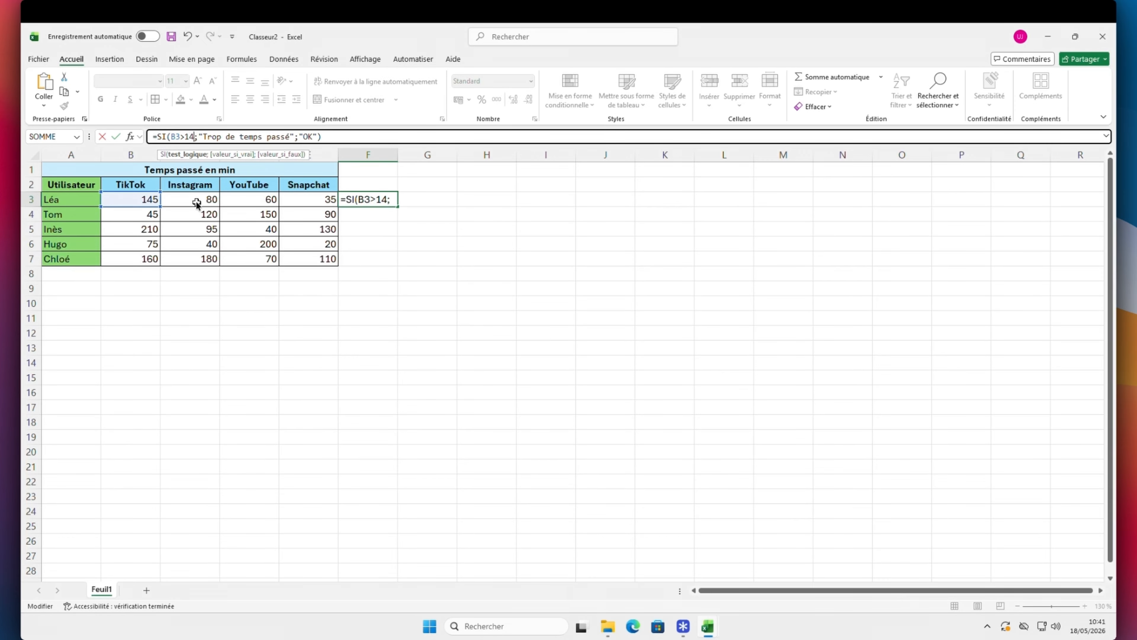
key("Return")
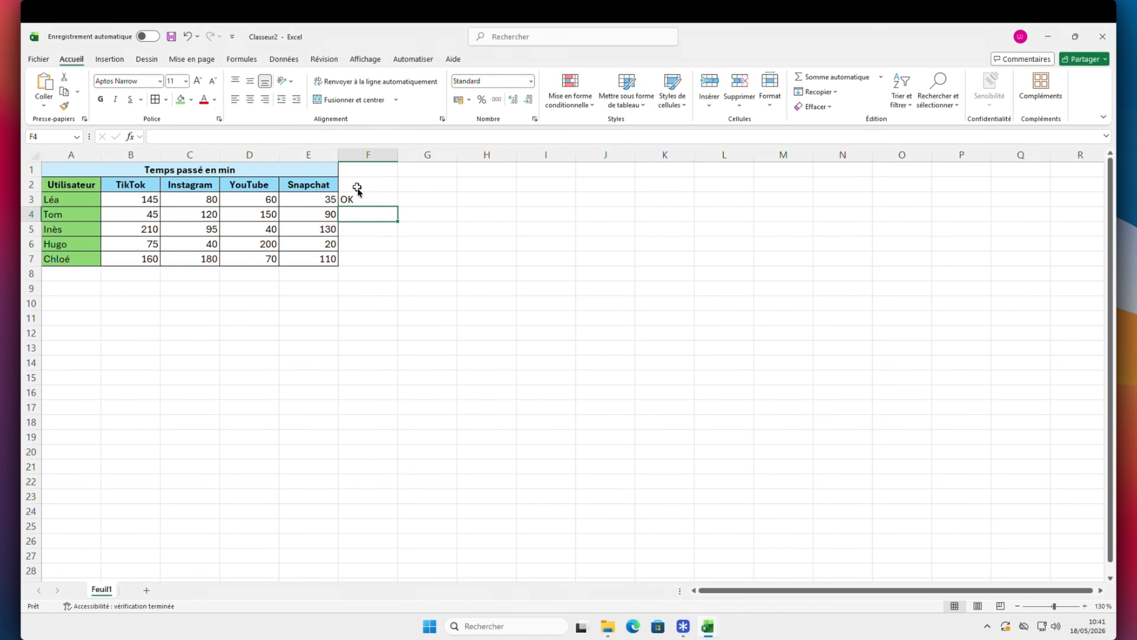
Step: Change the comparison operator in the F3 formula to >= so the test is B3>=145, validate it and reselect F3
left_click(361, 198)
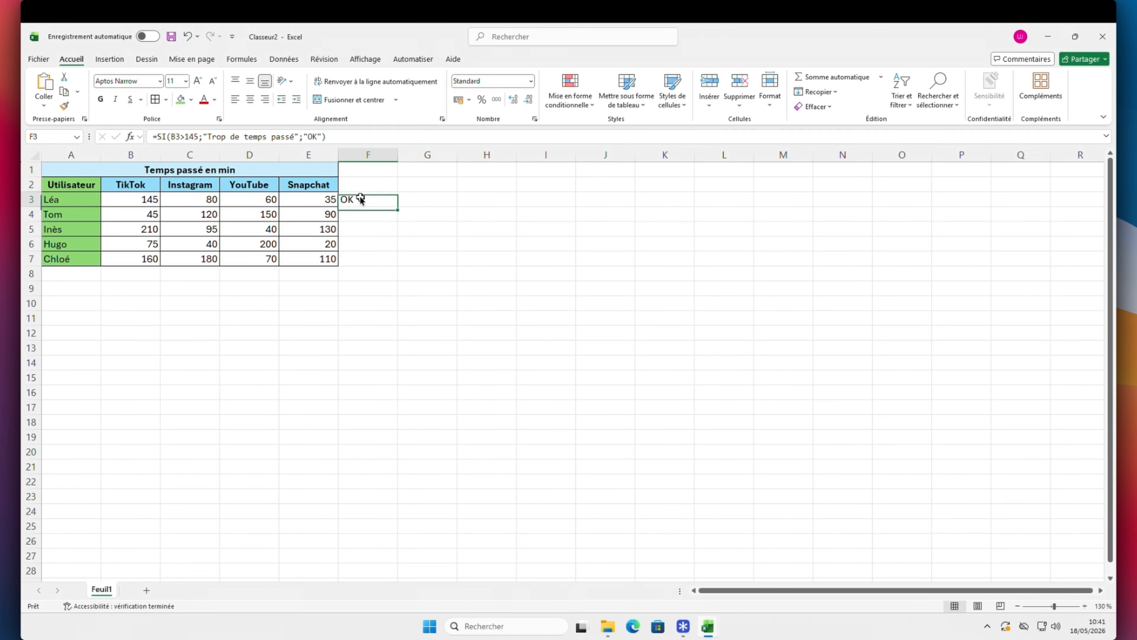
left_click(185, 137)
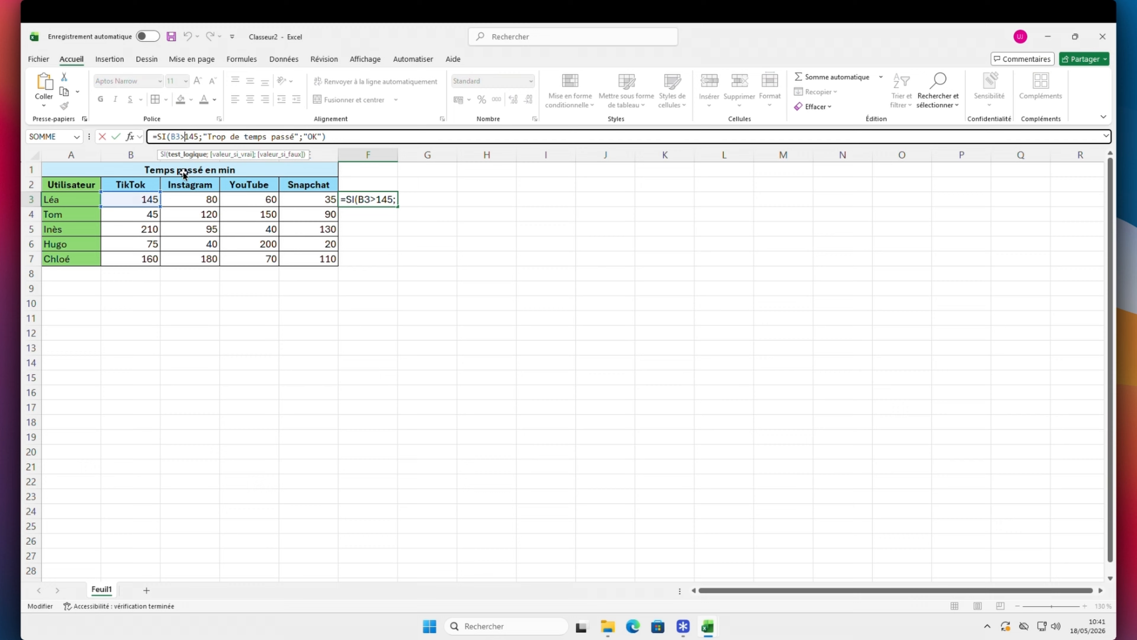
type("=")
key("BackSpace")
type("=")
key("Return")
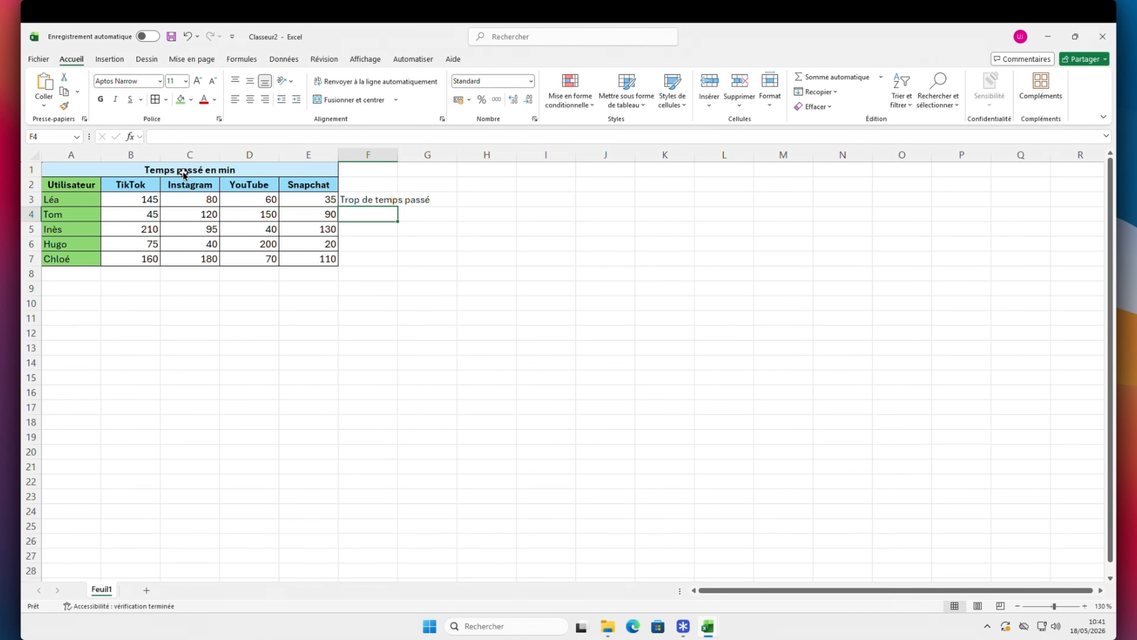
left_click(357, 195)
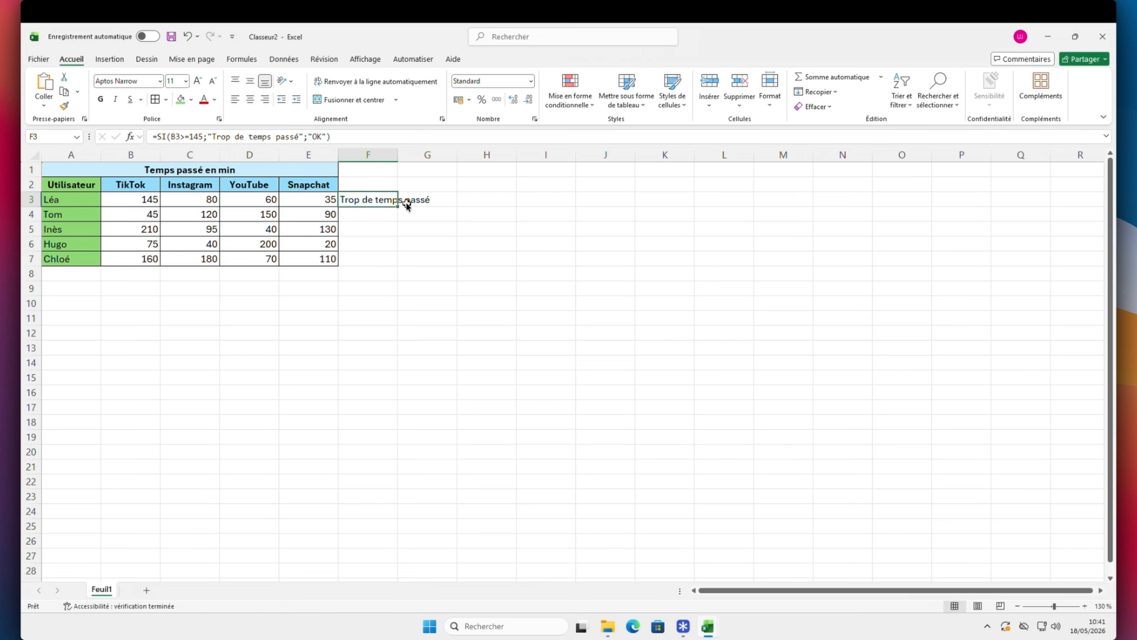